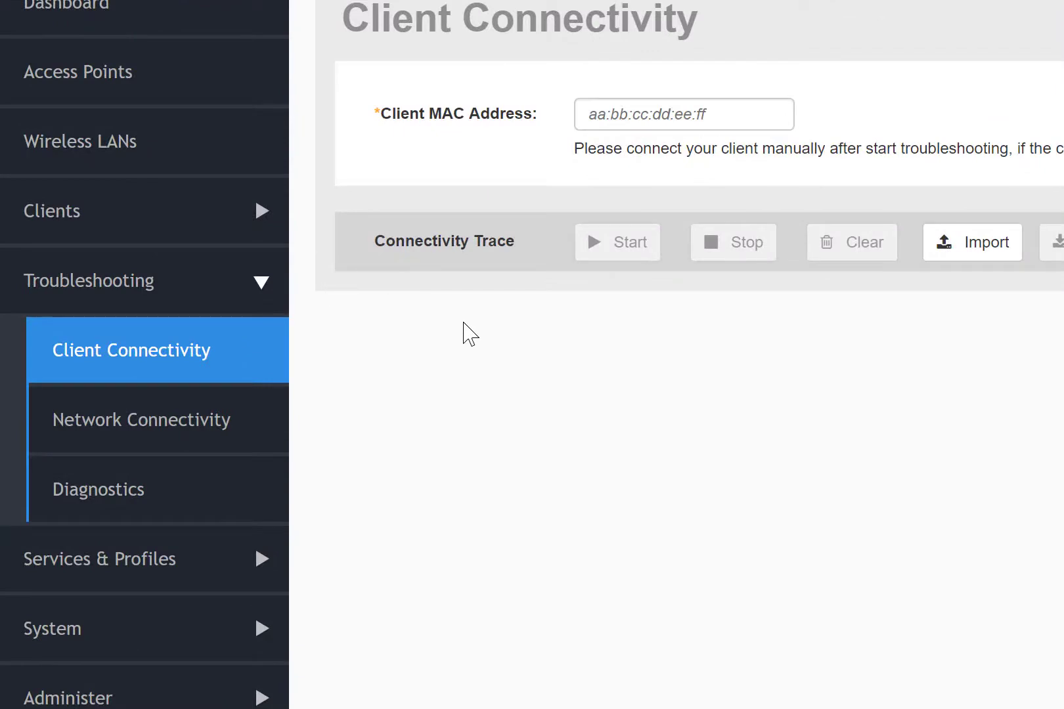
Enter client MAC c0:ee:fb:ec:1b:8c and start the client connectivity trace.
click(649, 112)
text(c0:)
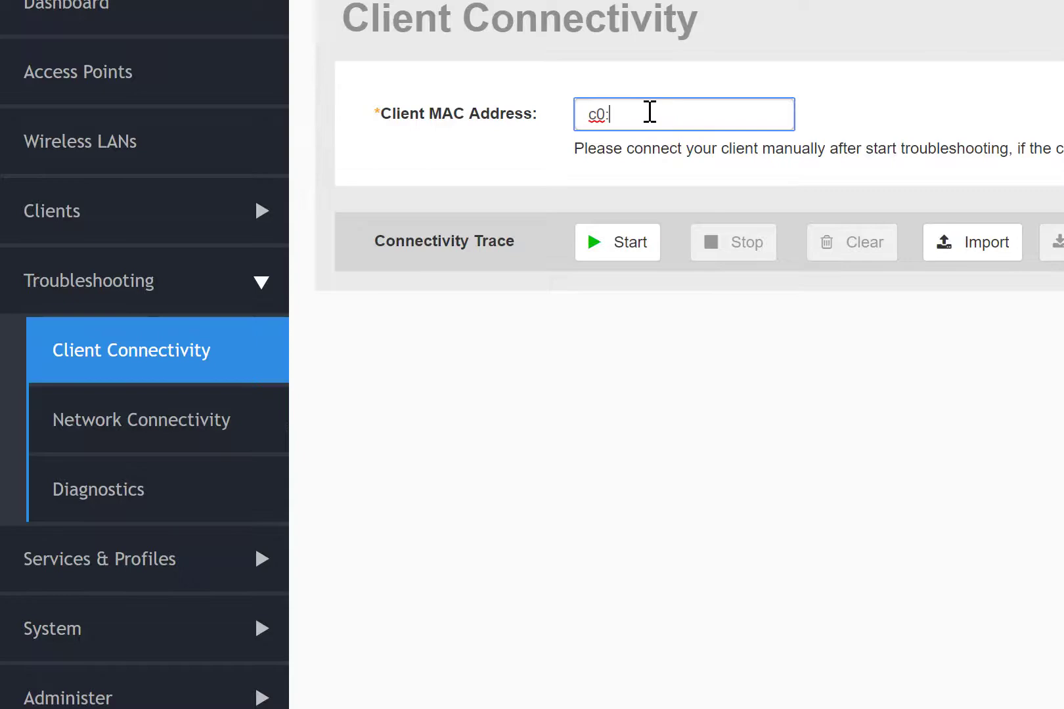
text(ee:fb:ec:1b:8c)
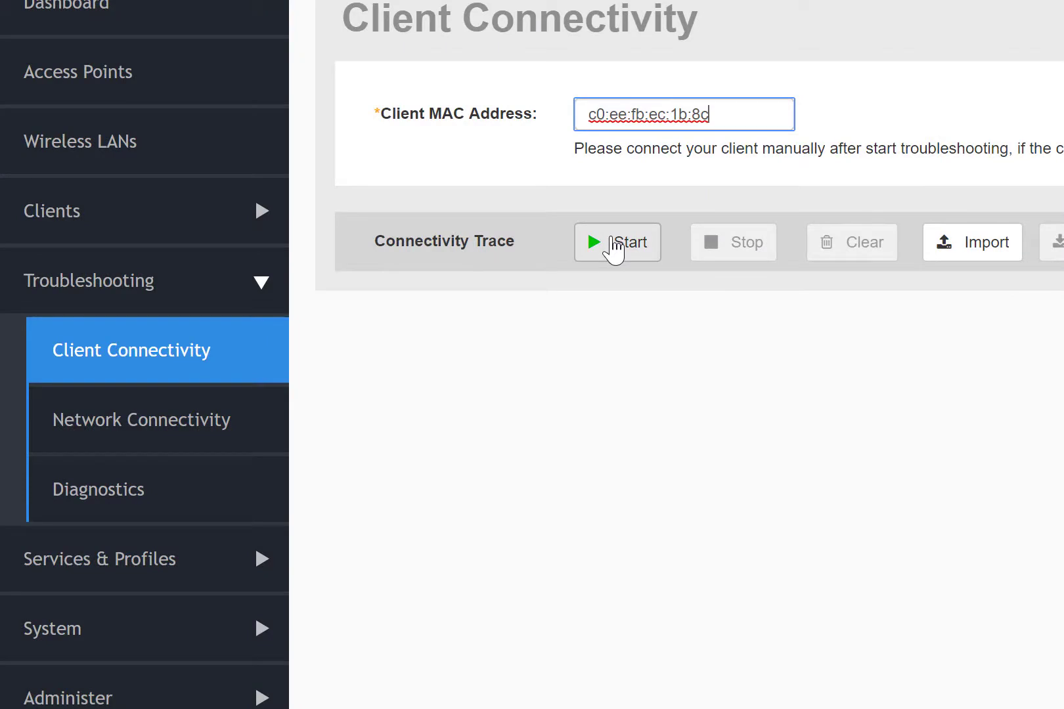
click(614, 248)
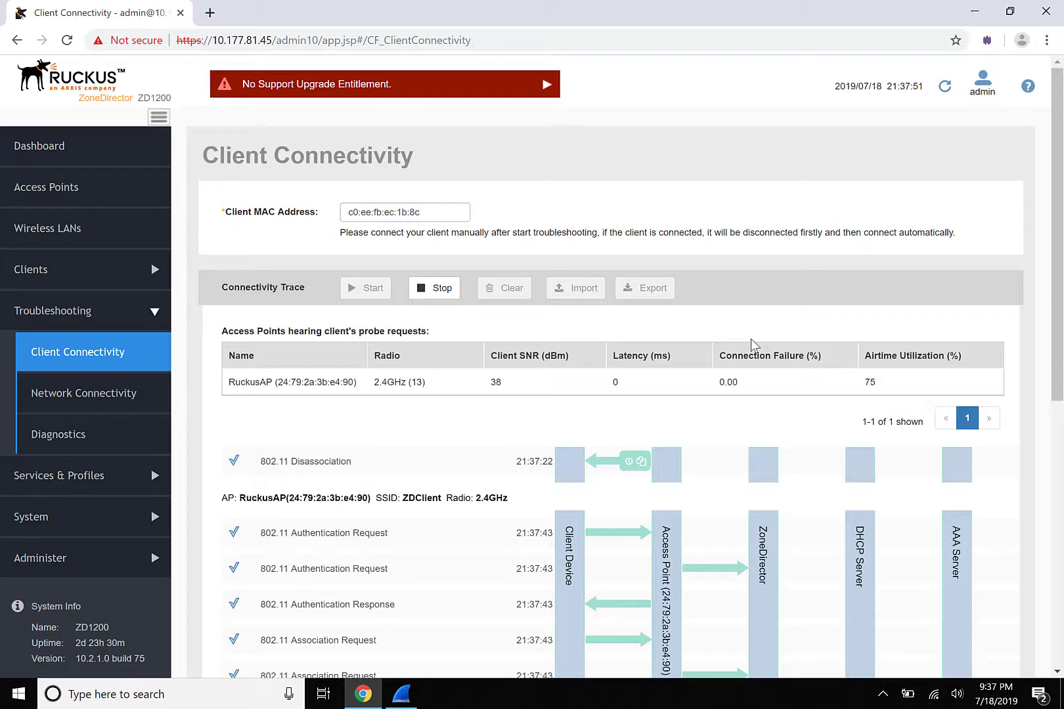
Scroll the trace flow to see association, 4-way handshake and DHCP Discover/Offer/Request/Ack events.
drag(1058, 292, 1049, 533)
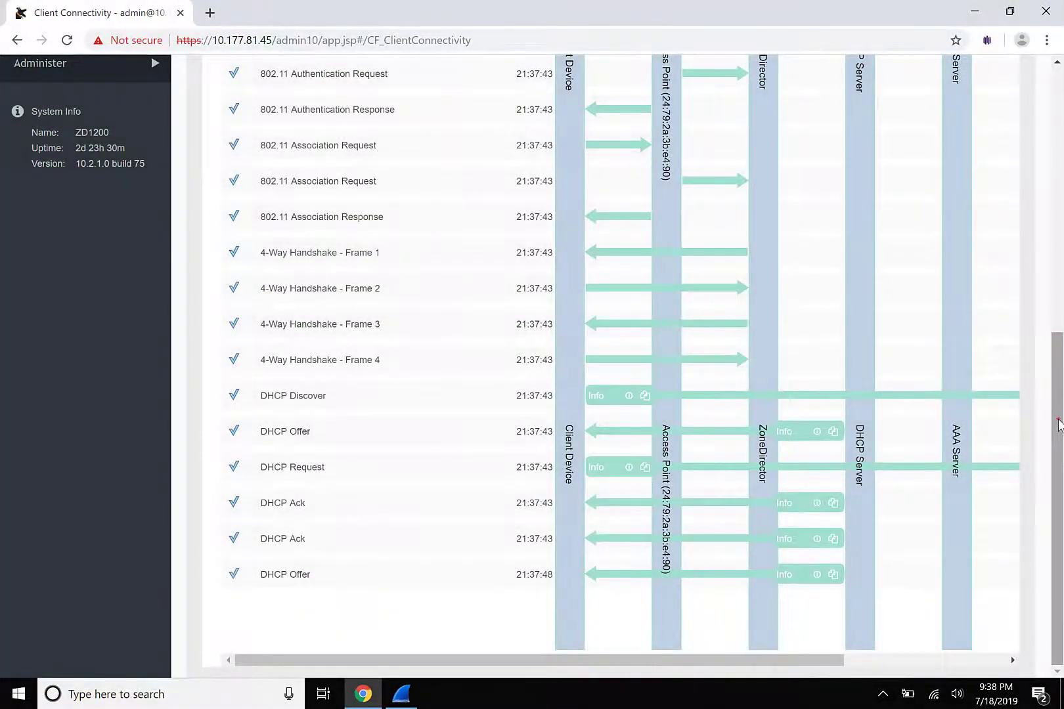
Export the connectivity trace to a file, then clear the current trace results.
drag(1056, 418, 1062, 139)
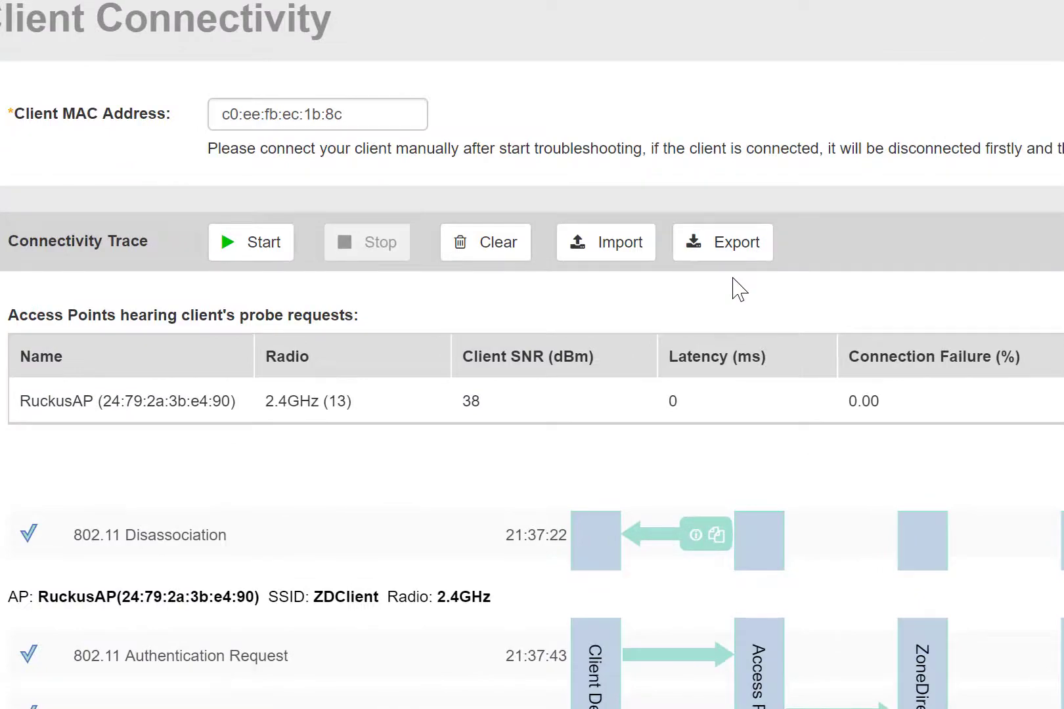
click(717, 246)
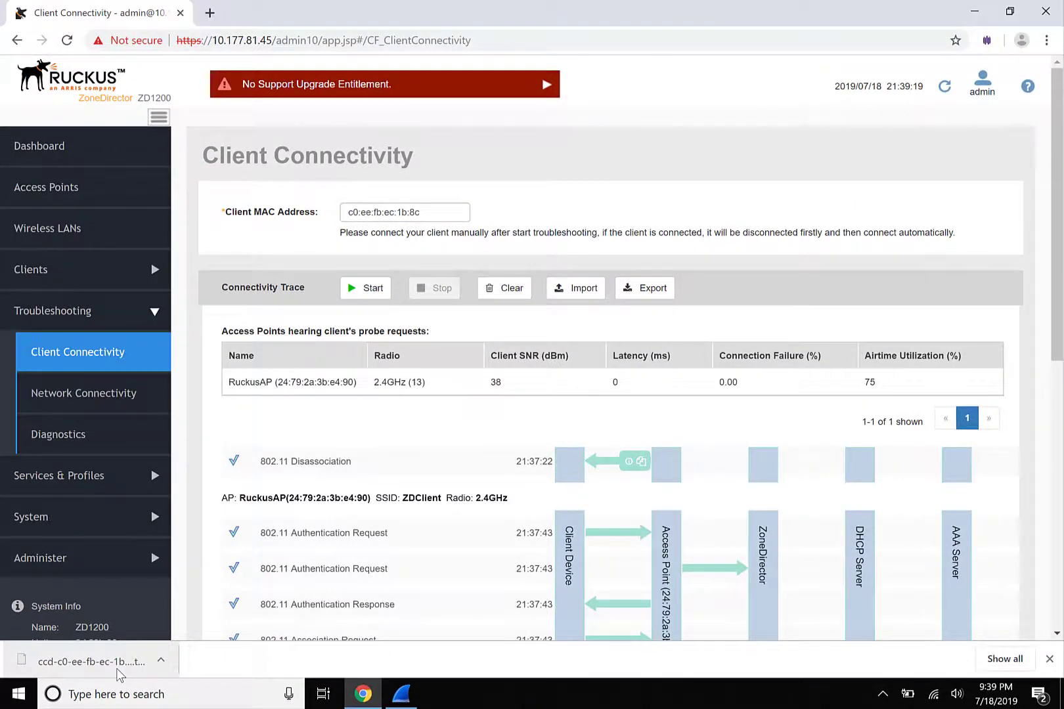
click(505, 289)
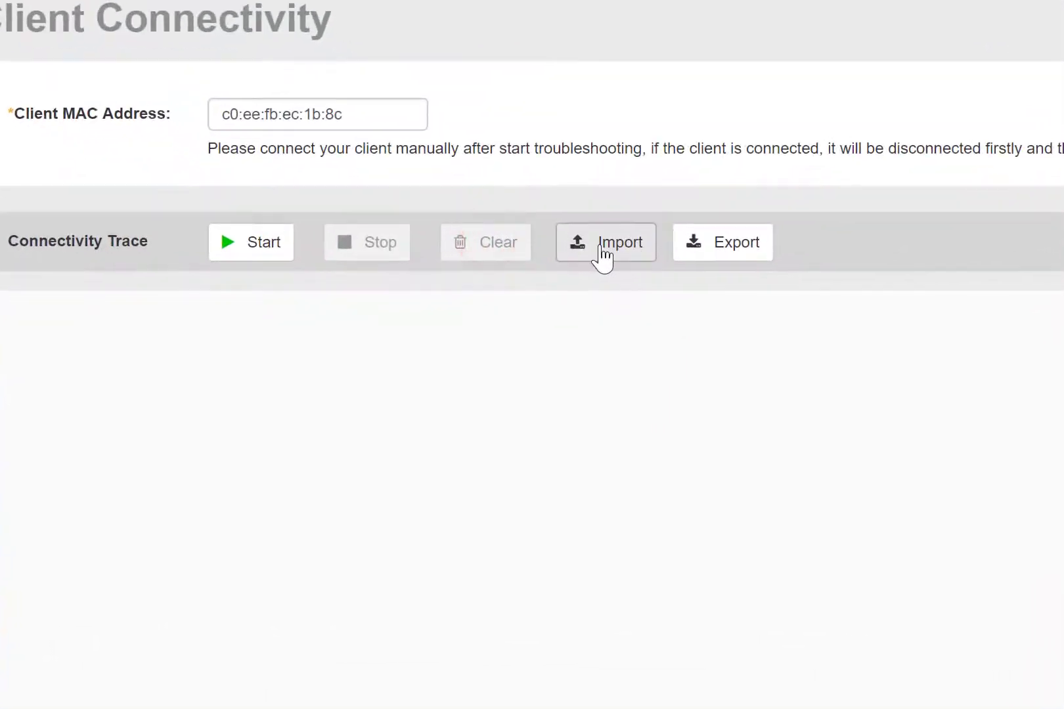
Import the exported ccd trace file from Downloads to restore the trace.
click(574, 289)
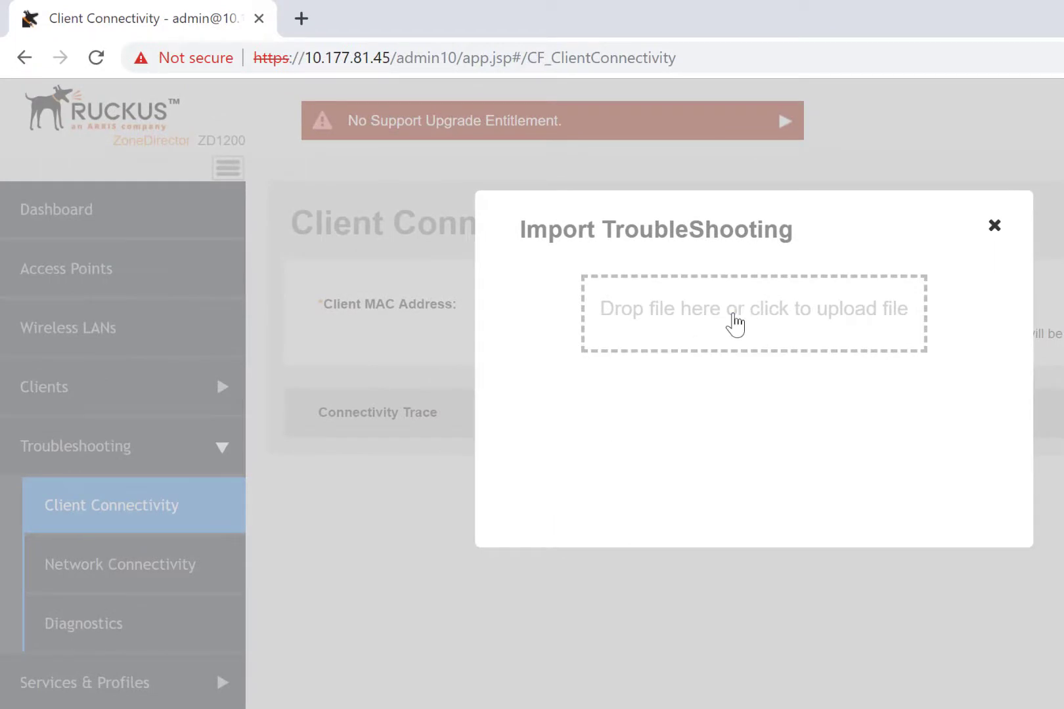
click(733, 315)
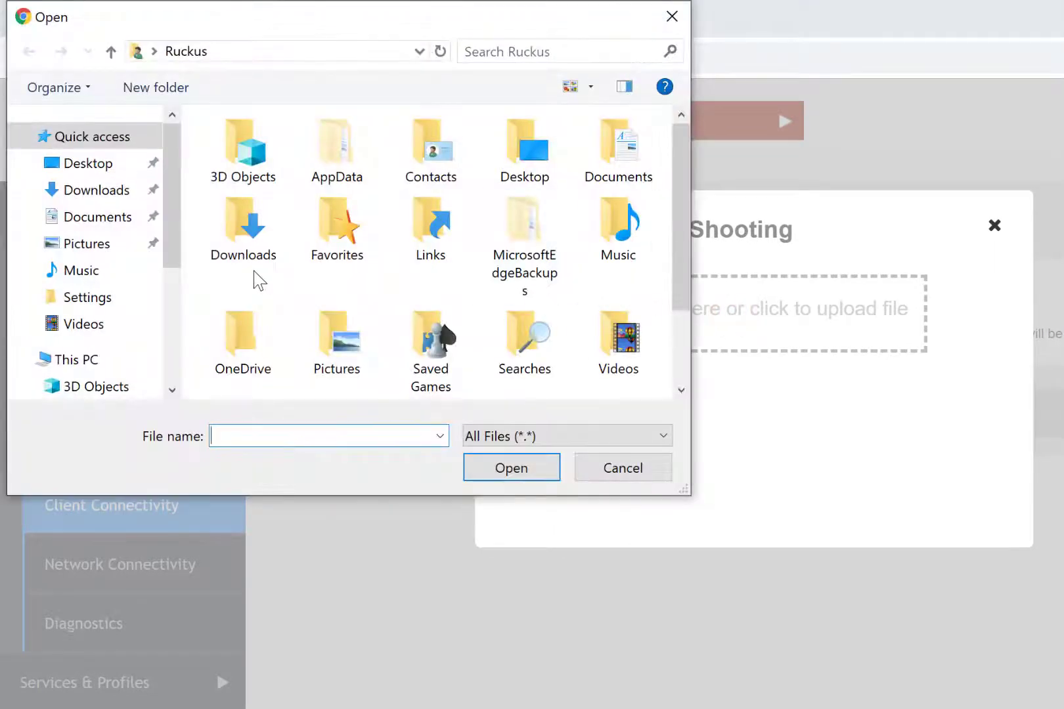
double_click(244, 240)
double_click(291, 156)
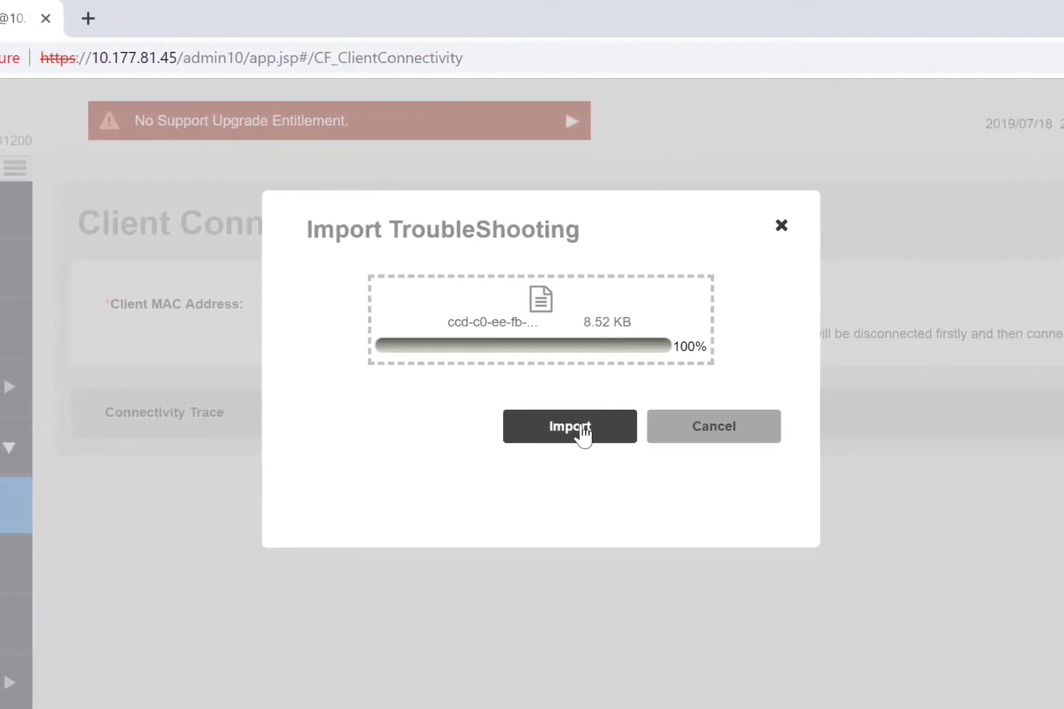
click(562, 428)
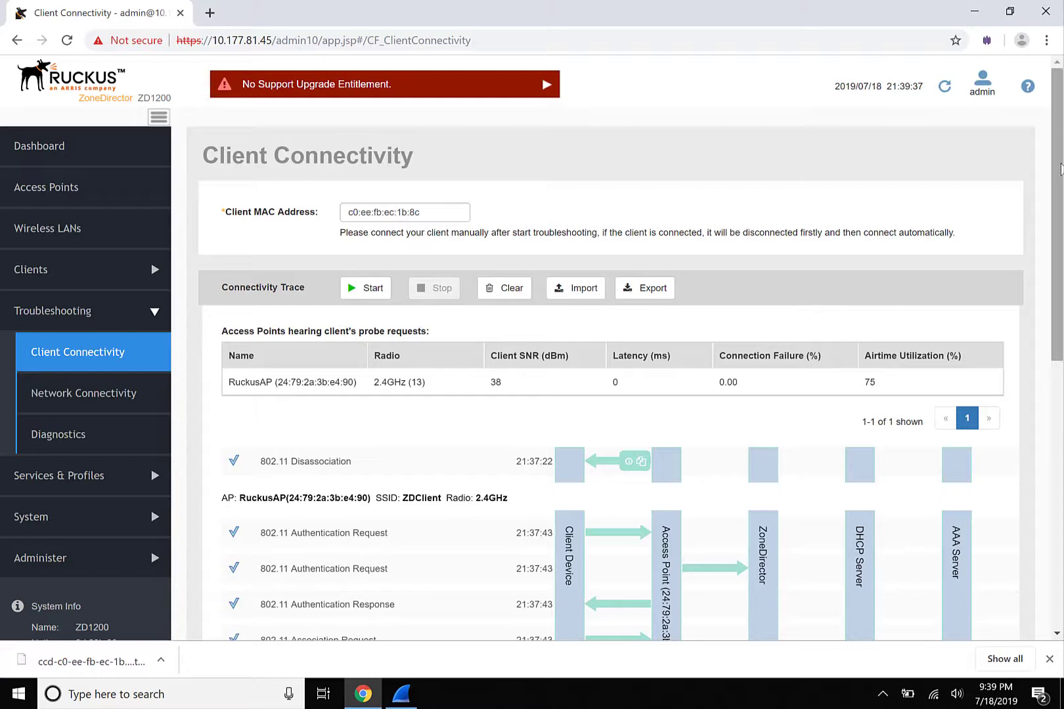
On the Diagnostics page, choose the 2.4GHz radio for packet capture.
mouse_move(1059, 164)
mouse_down()
mouse_move(1062, 450)
mouse_move(1048, 147)
mouse_up()
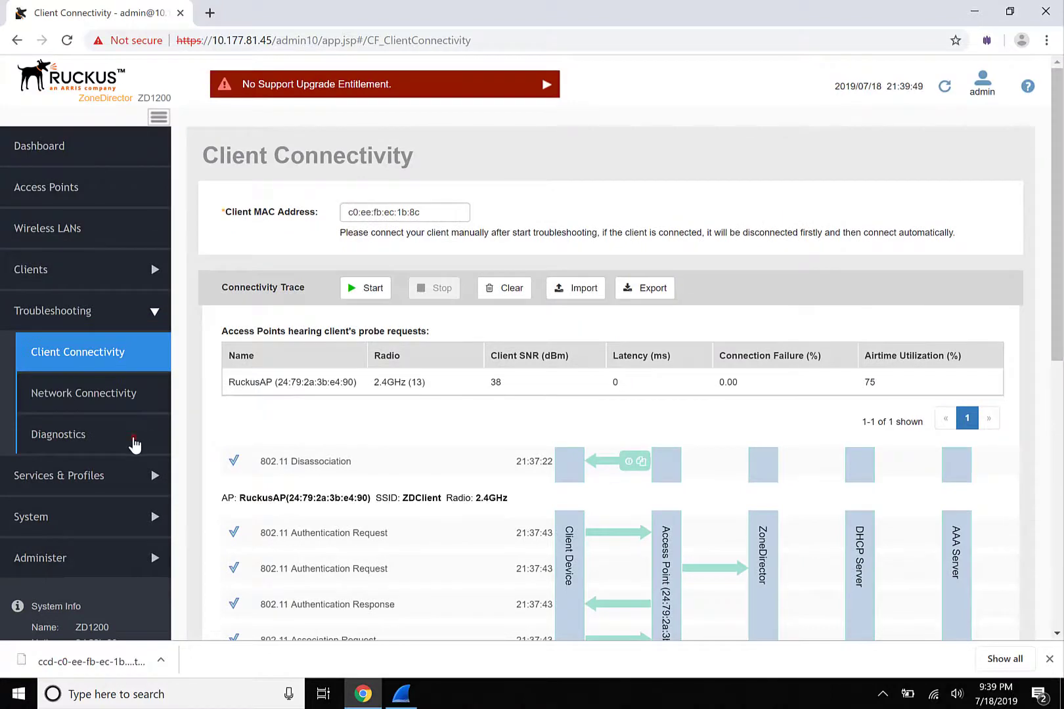
click(134, 444)
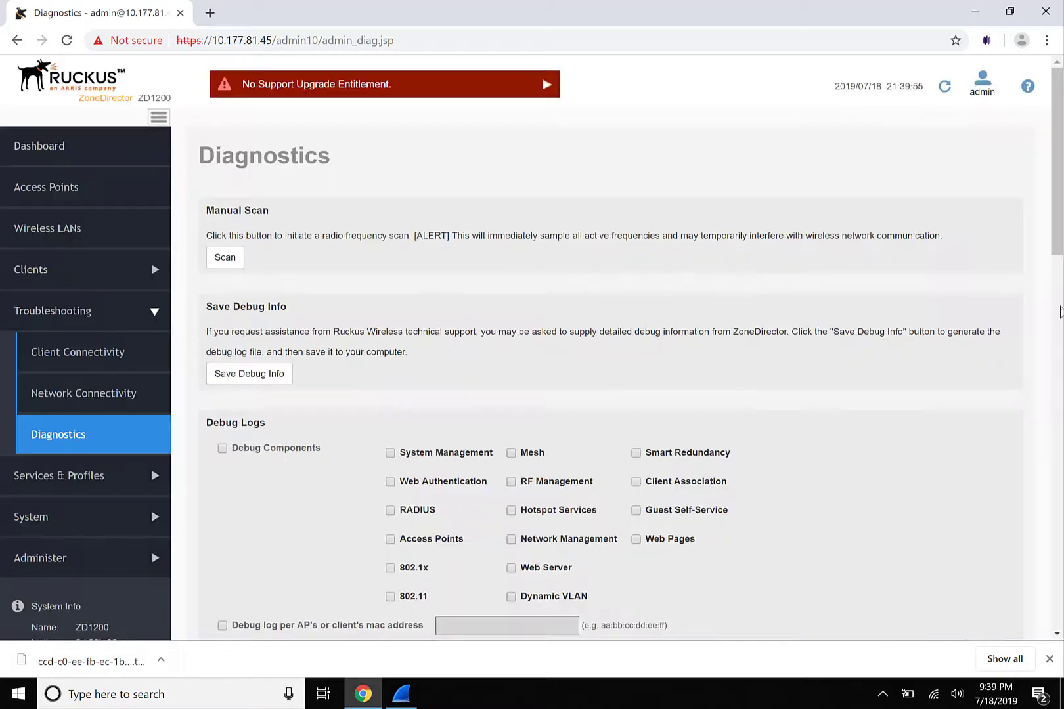
drag(1057, 207, 1059, 462)
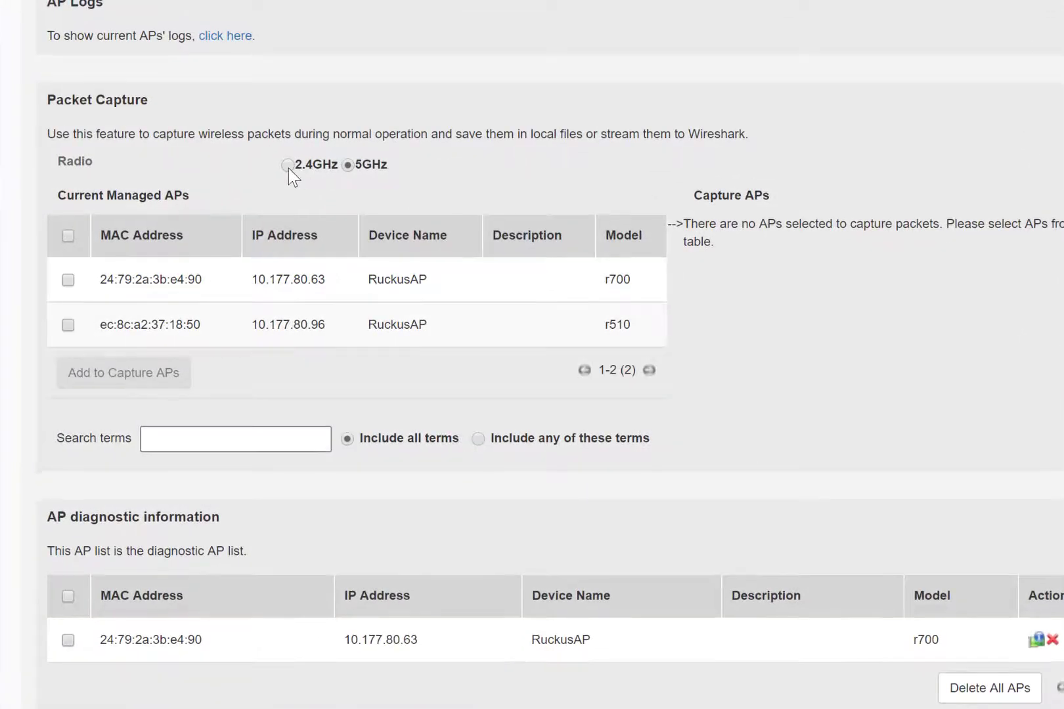
click(289, 167)
click(248, 278)
drag(248, 278, 325, 281)
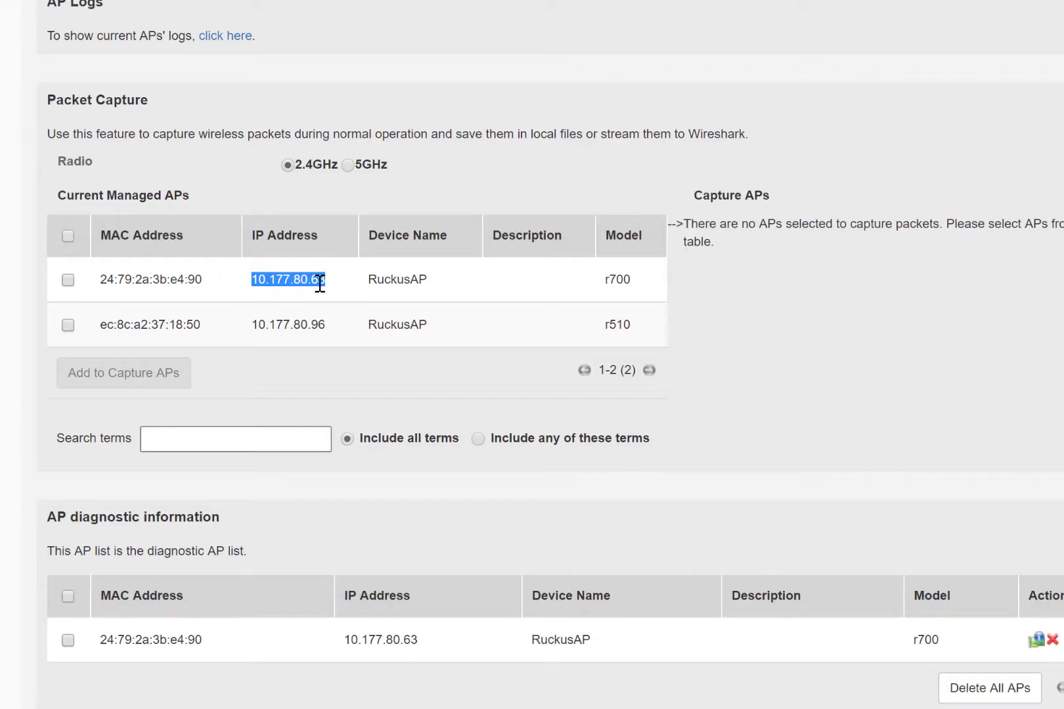
click(290, 234)
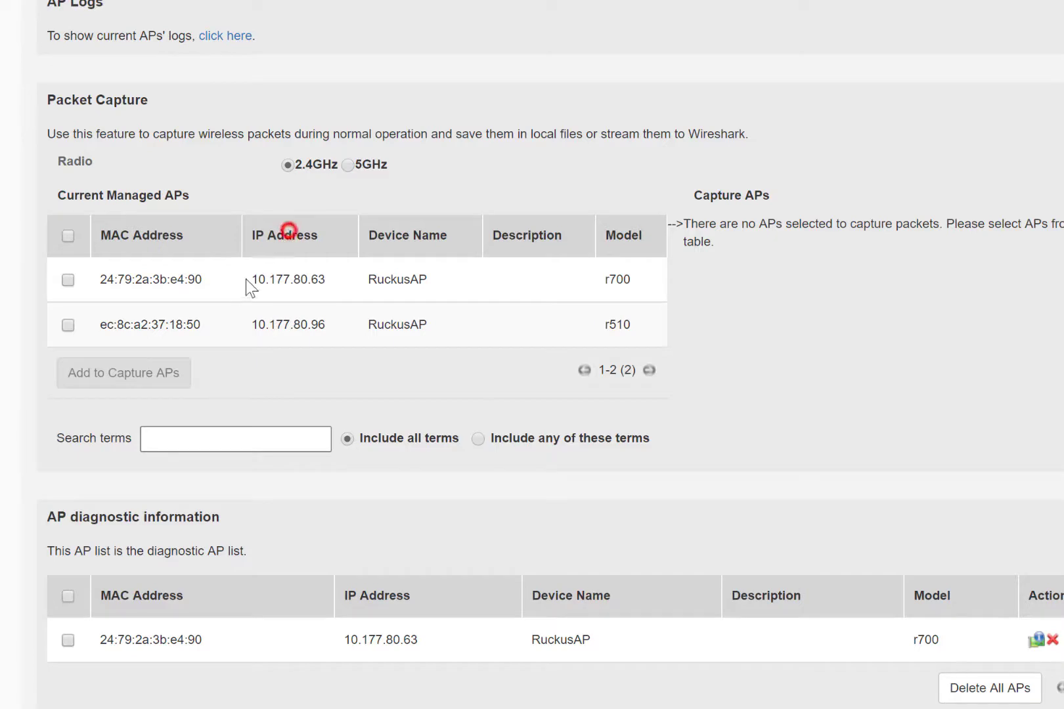
Add the r700 AP (10.177.80.63) to Capture APs and select Local Mode.
click(68, 279)
click(108, 375)
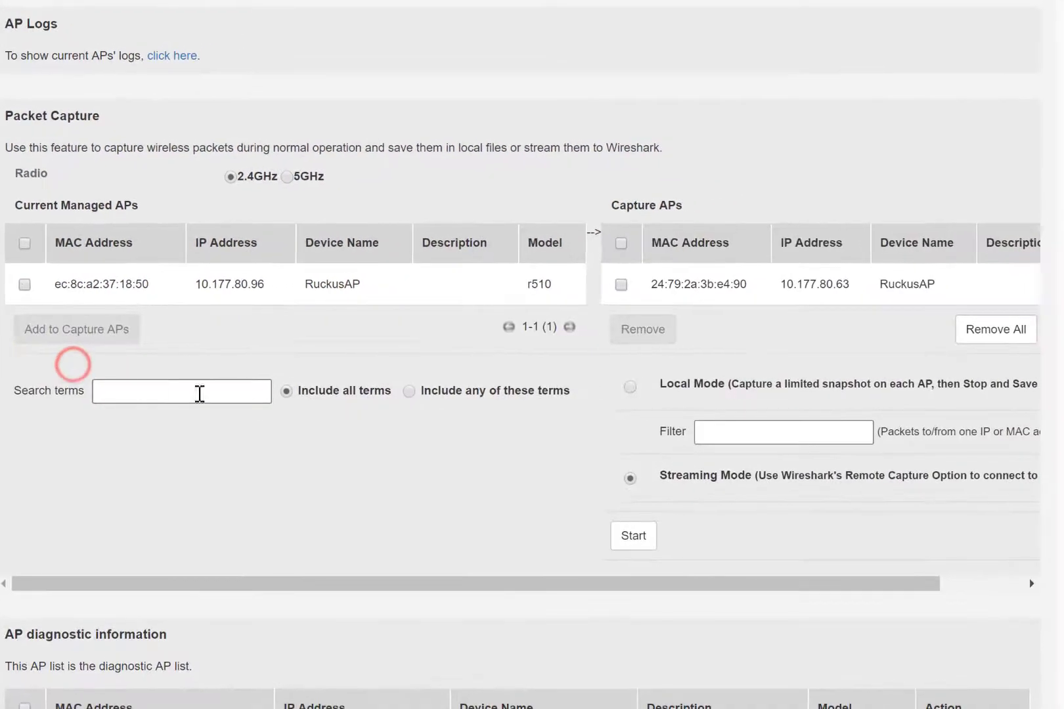
click(630, 387)
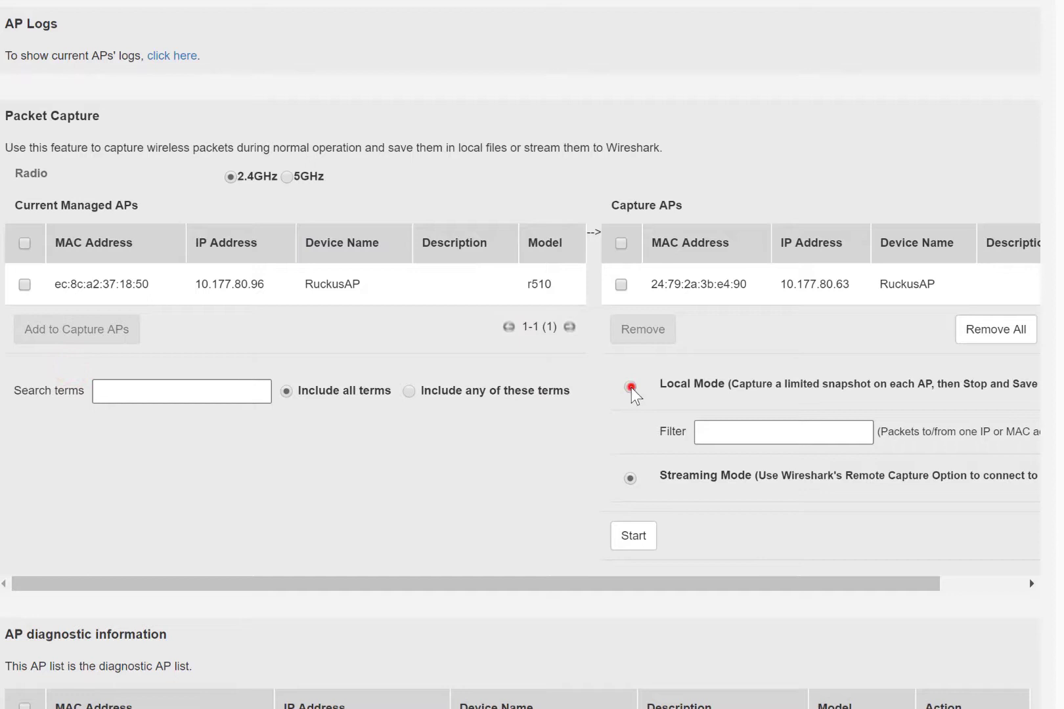
click(621, 284)
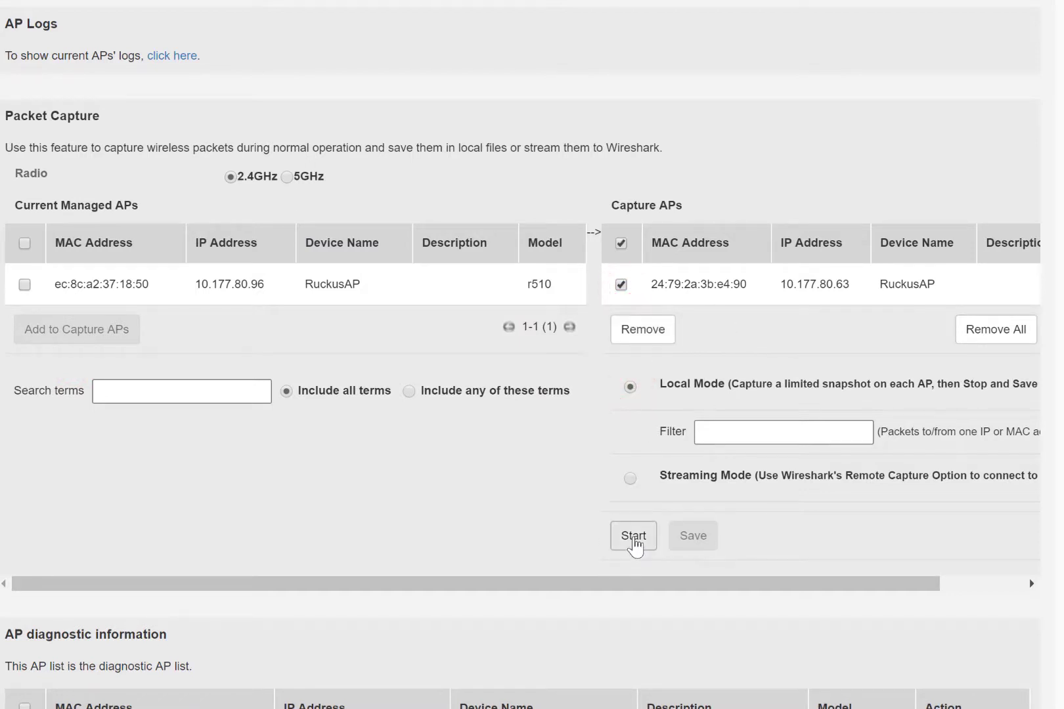
Run a brief capture on the r700 AP, stop it, and save it as pcap.zip.
click(634, 538)
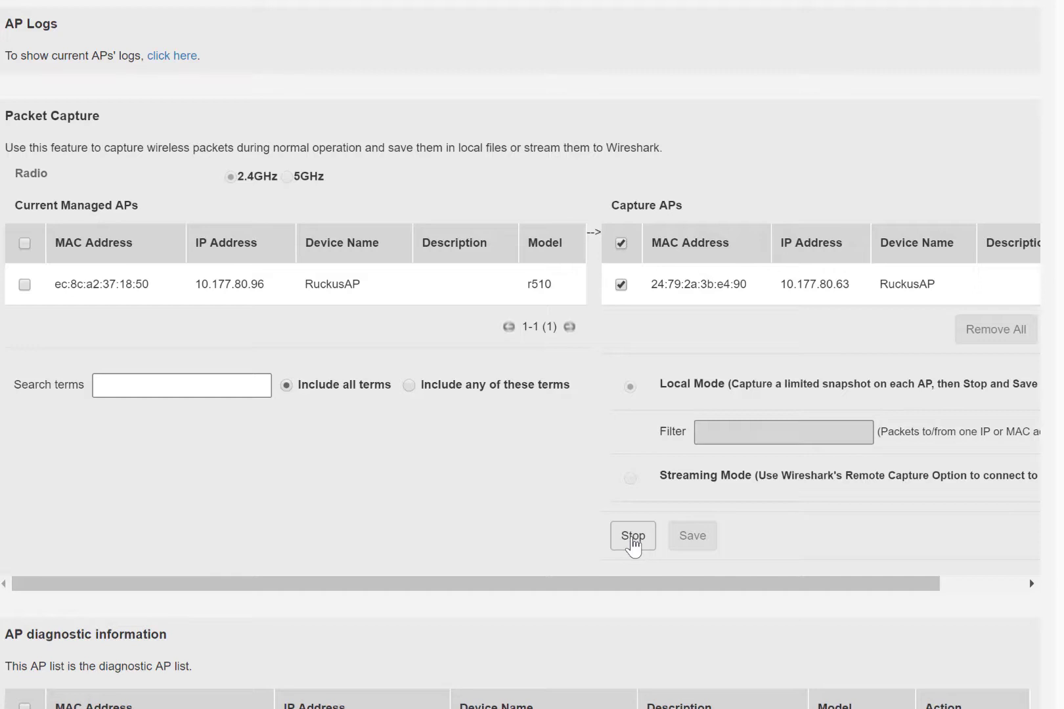
click(633, 537)
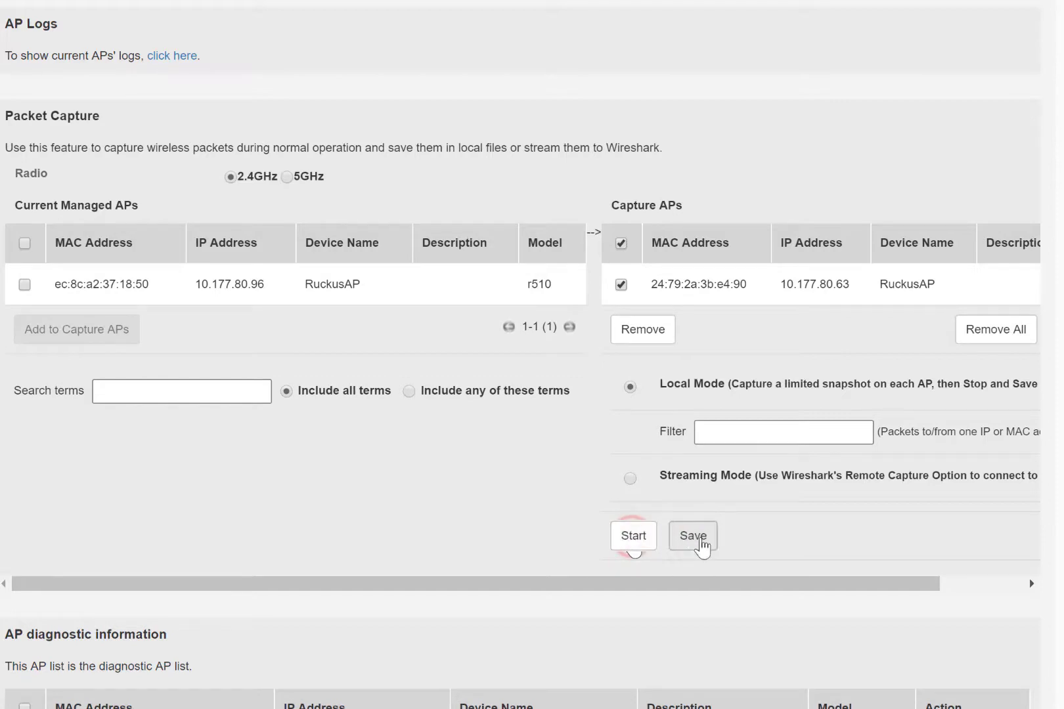
click(696, 537)
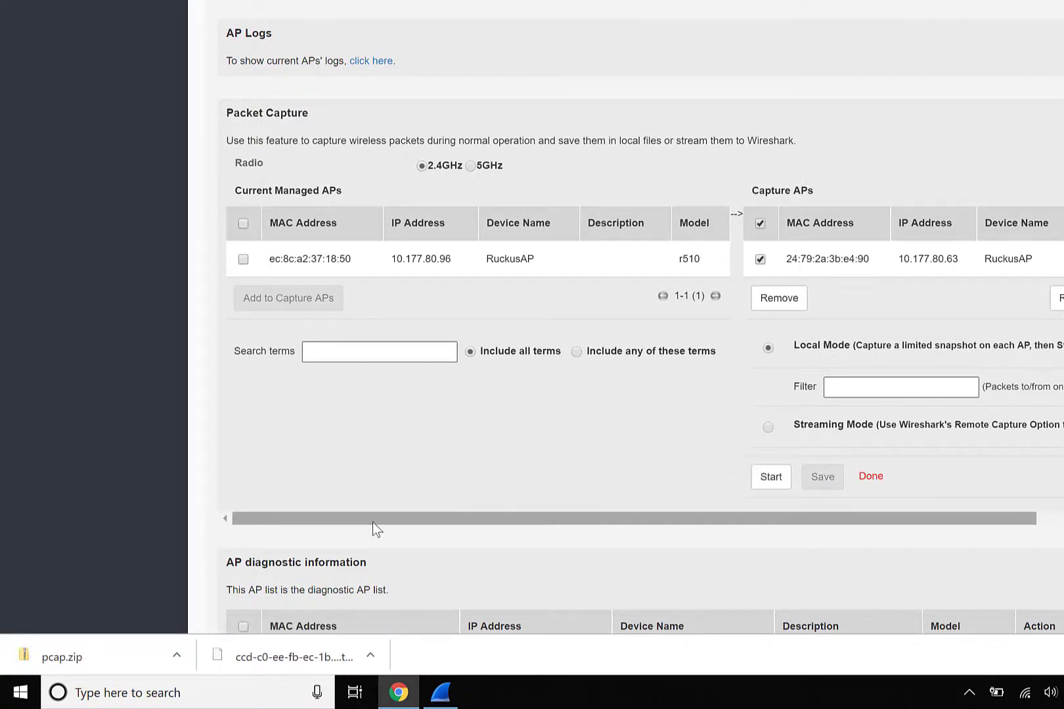
Rename cap-24-79-2a-3b-e4-90.pcap0 from pcap.zip to .pcap and open it in Wireshark.
click(101, 653)
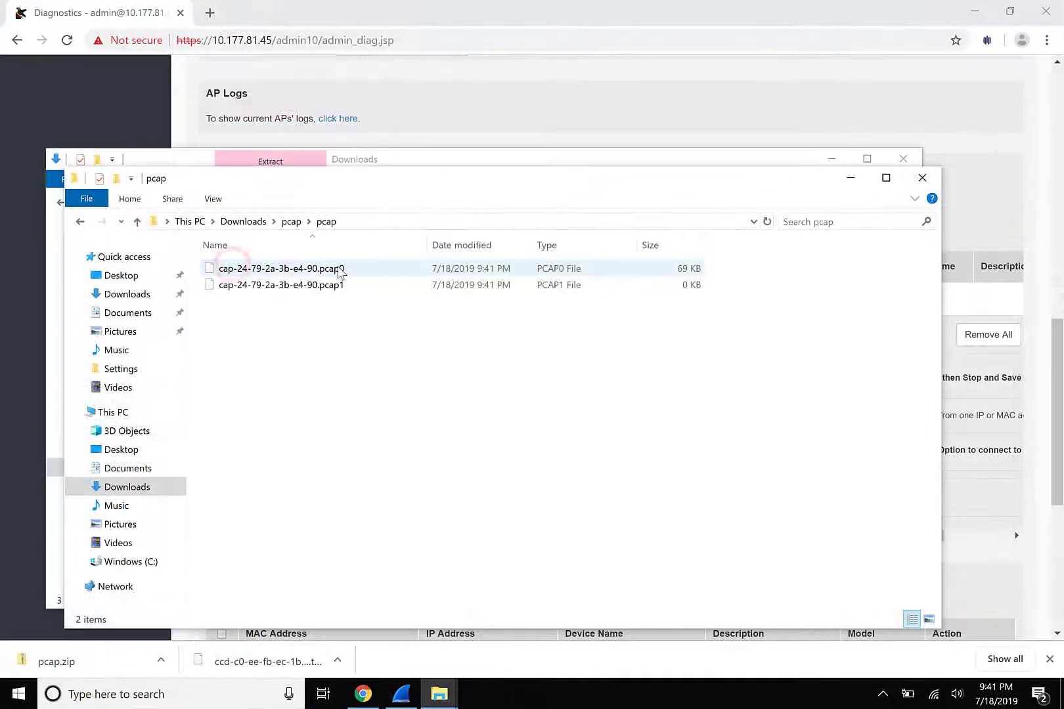
click(337, 269)
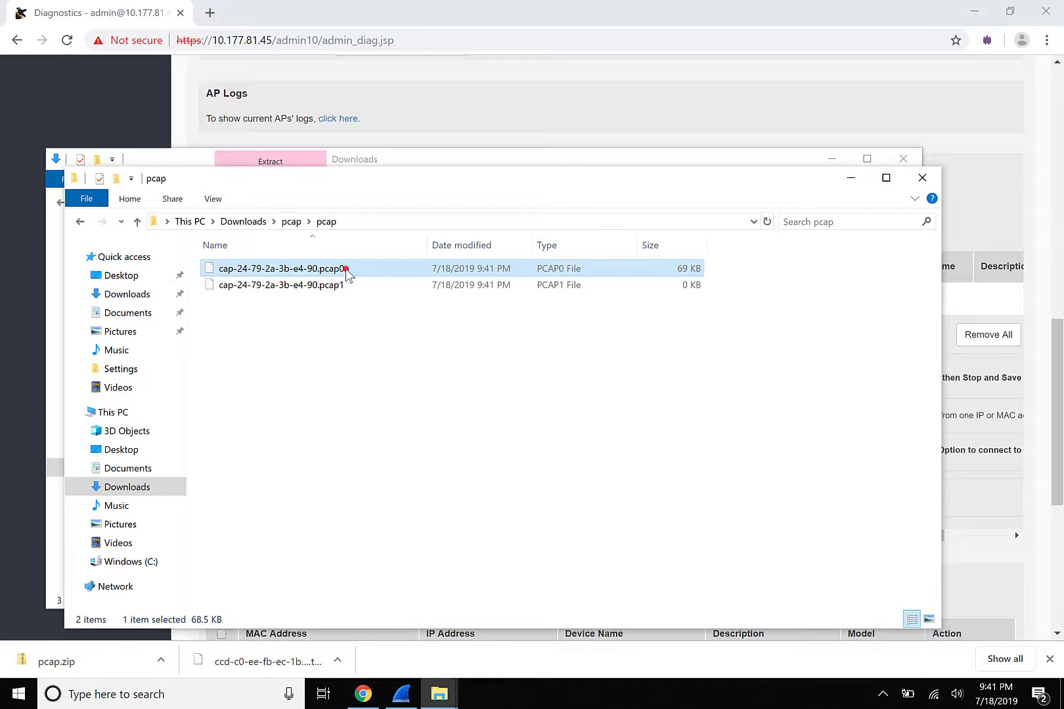
click(346, 269)
click(347, 269)
key(BackSpace)
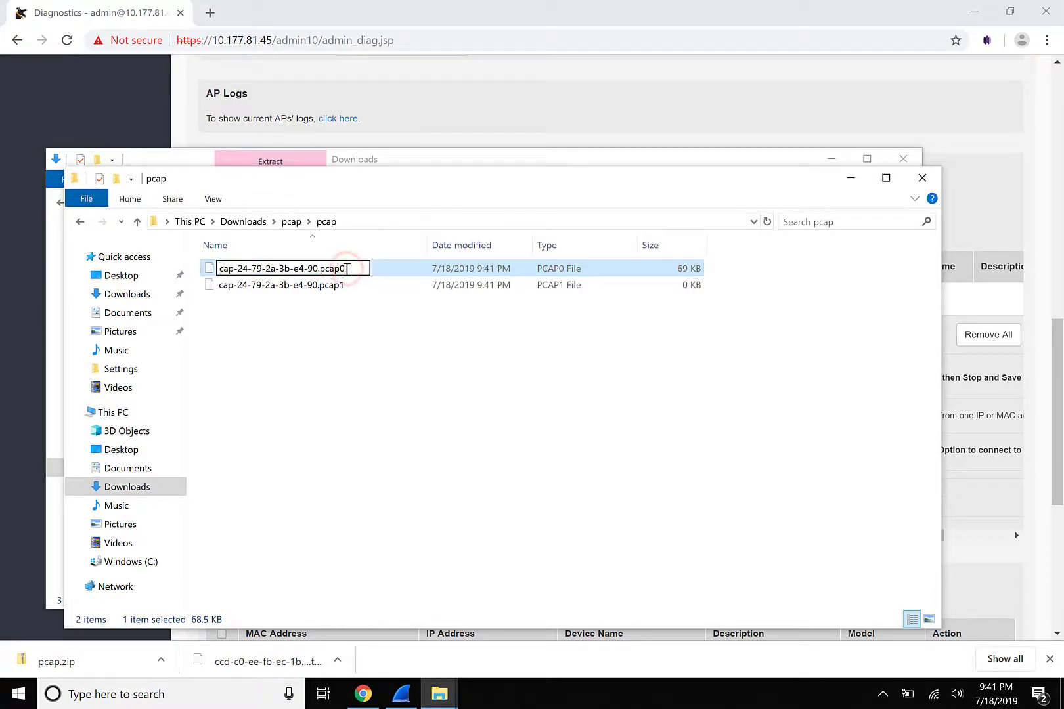
click(396, 385)
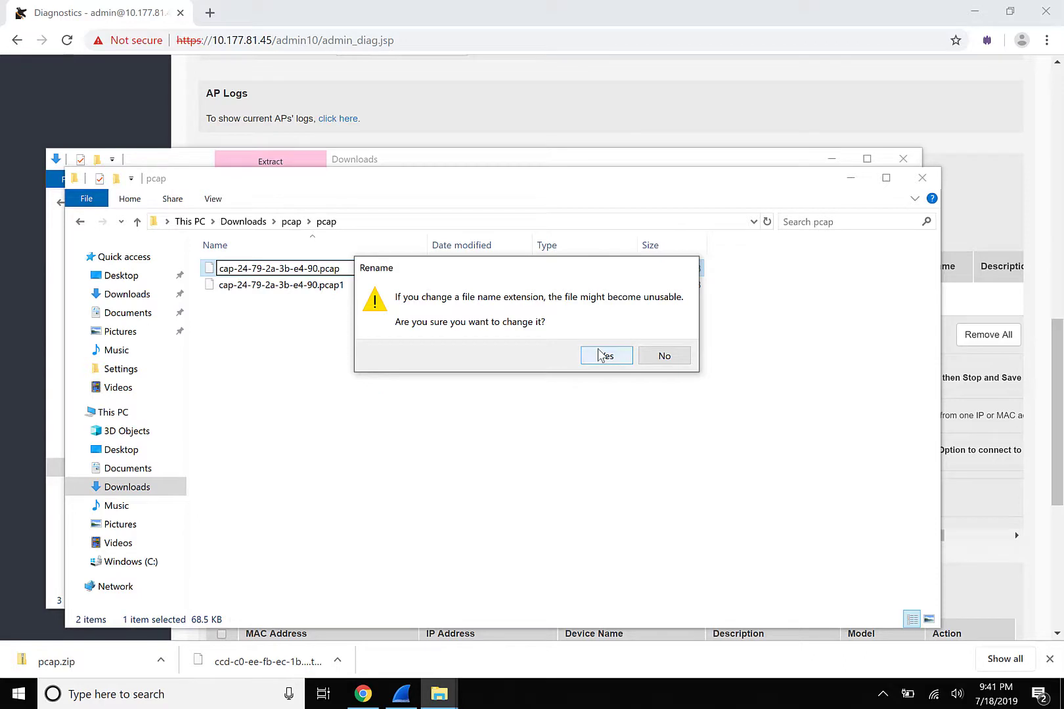
click(603, 355)
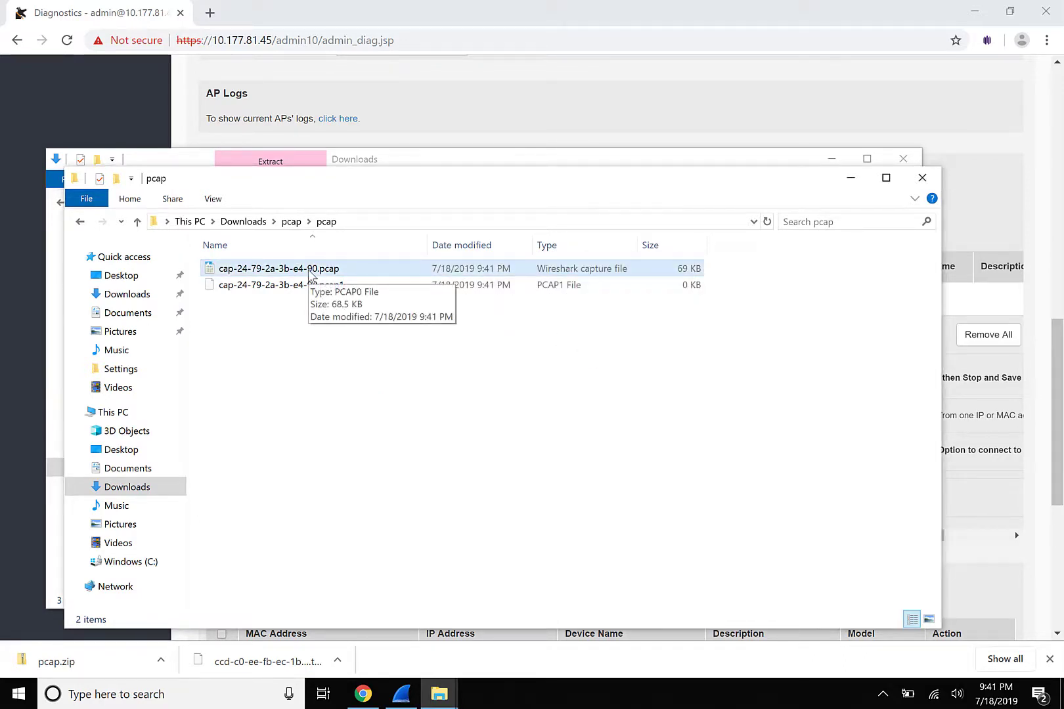
double_click(310, 270)
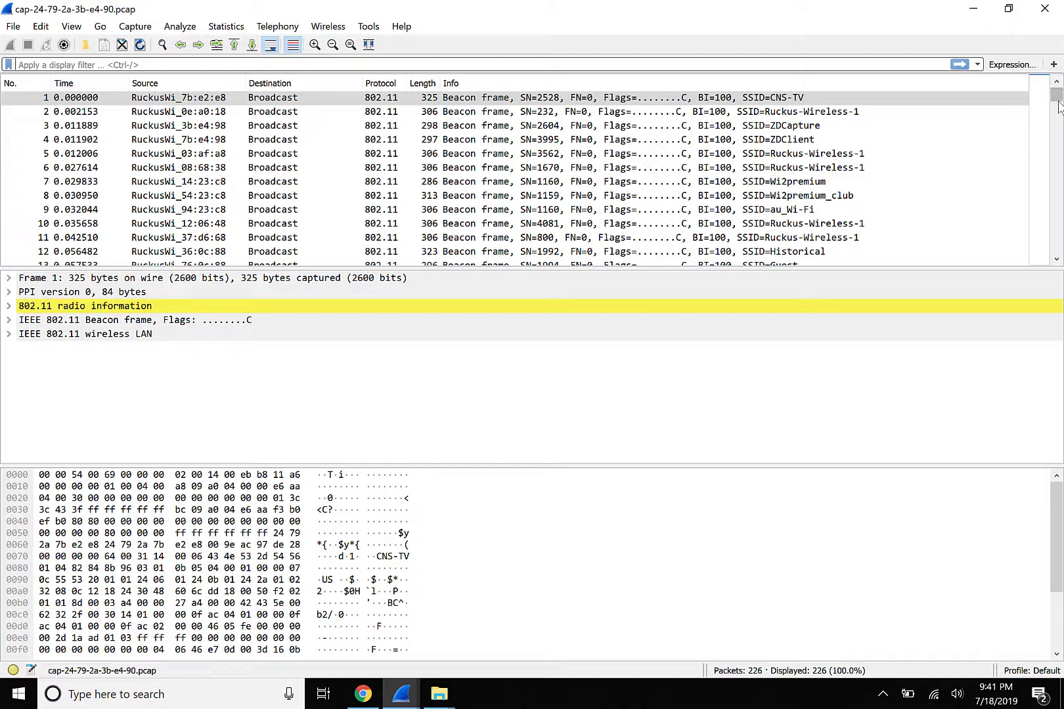
Inspect the ZDCapture and ZDClient beacon frames, then return to the ZoneDirector Diagnostics page.
click(873, 127)
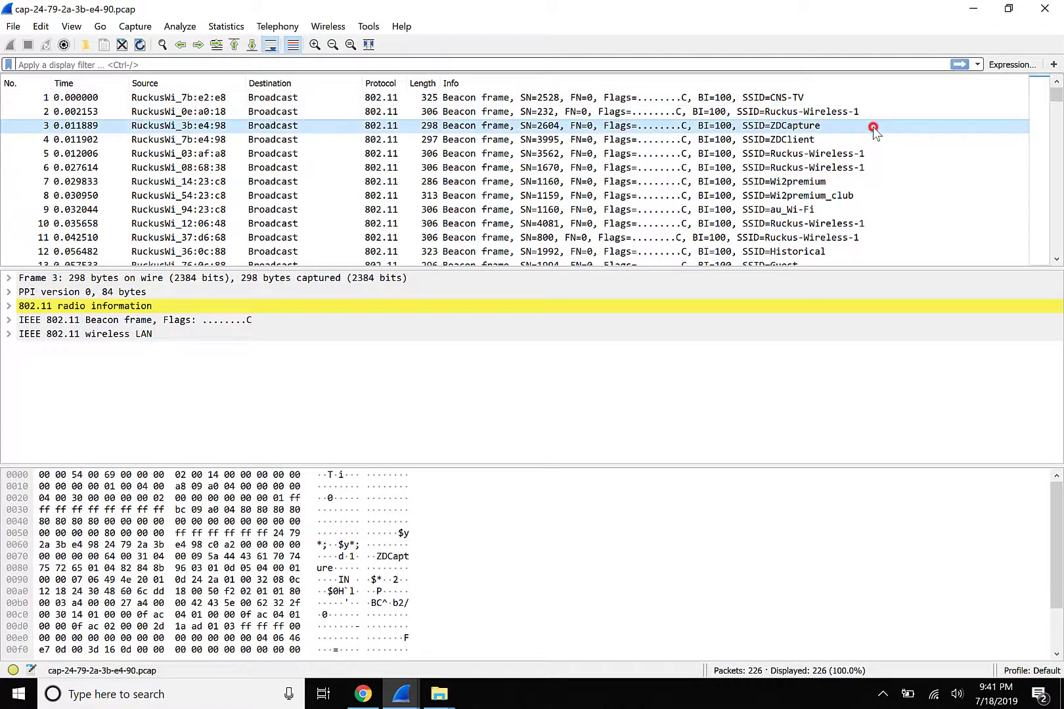
click(871, 137)
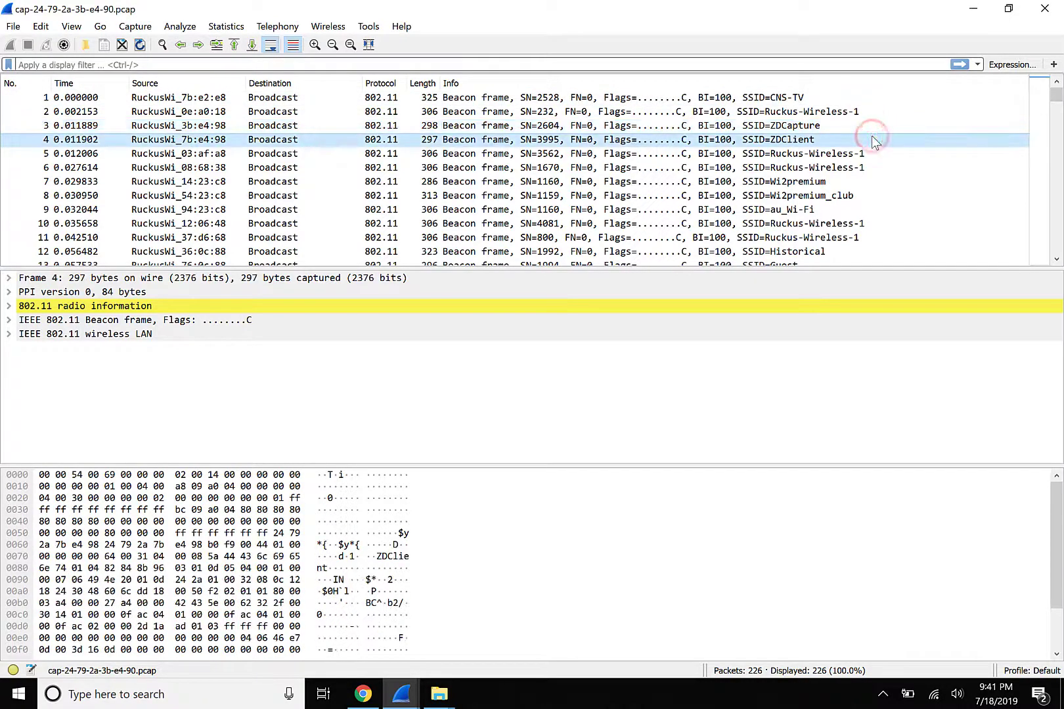
key(alt+Tab)
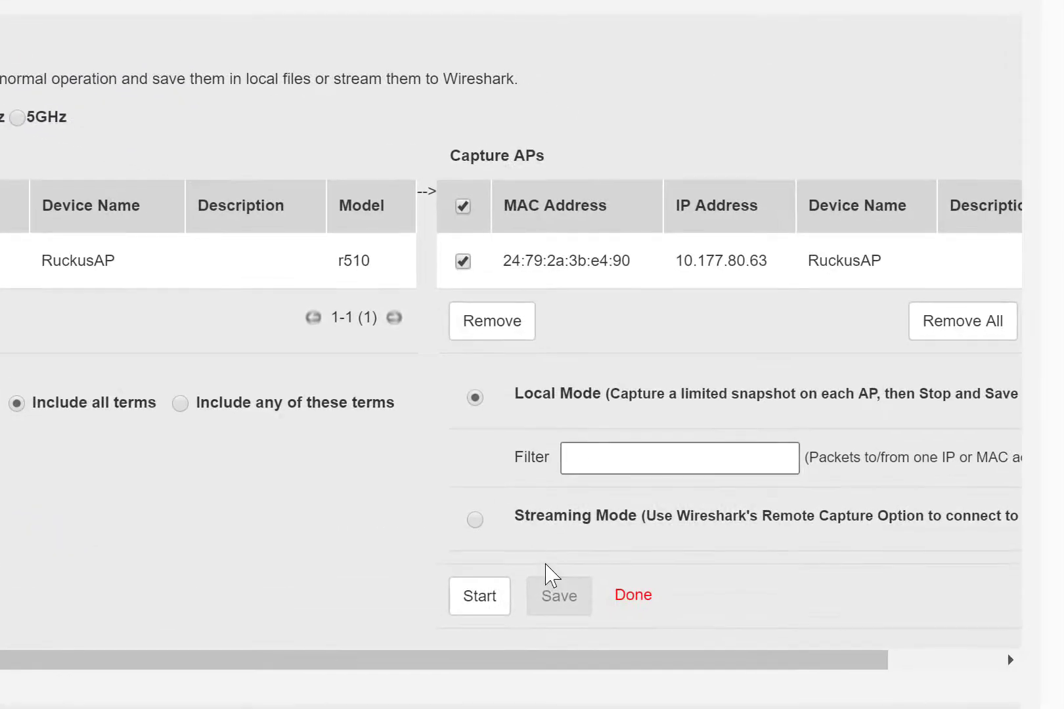
Switch the r700 AP capture to Streaming Mode and start it.
click(476, 521)
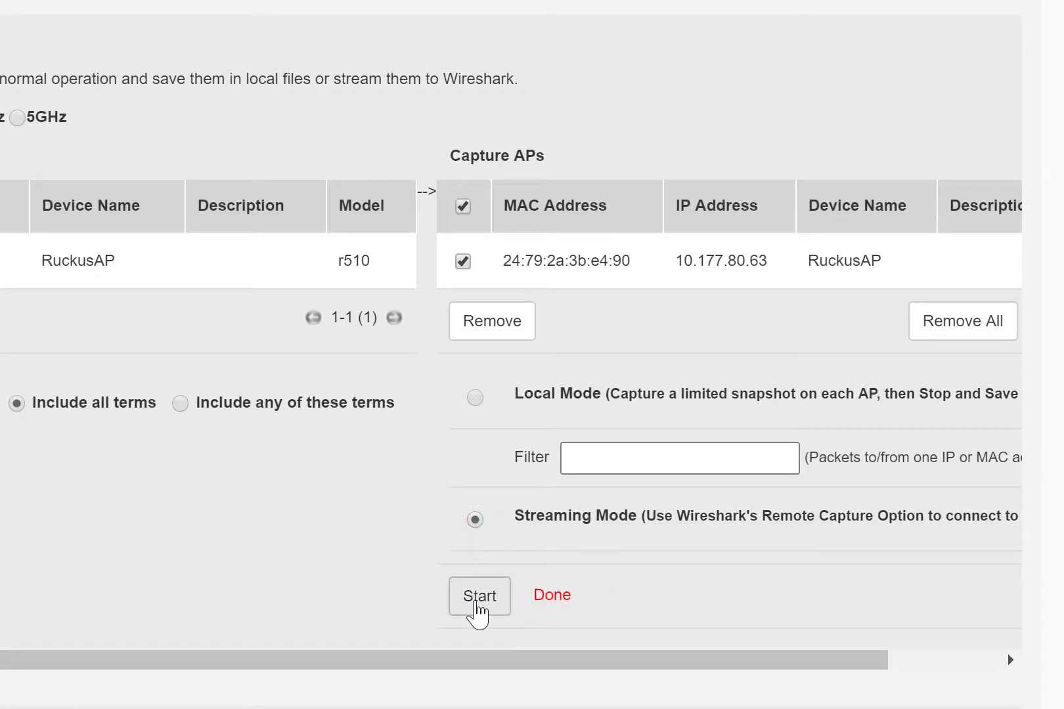
click(478, 599)
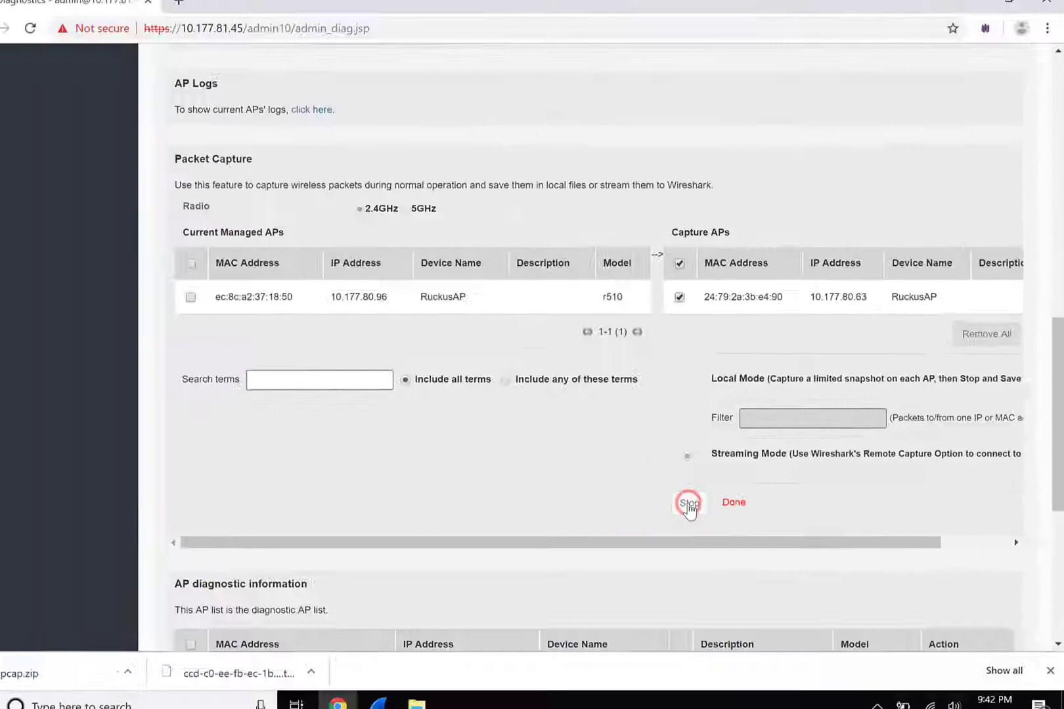
In Wireshark Capture Options output, create a new file every 100 megabytes.
click(401, 694)
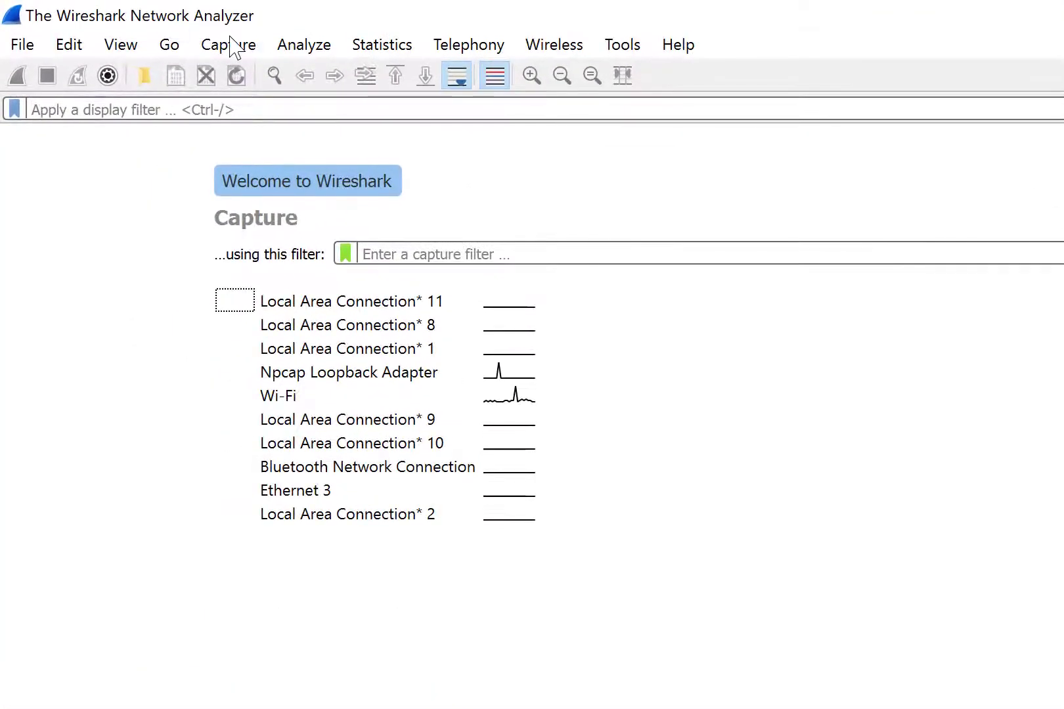
click(194, 39)
click(228, 77)
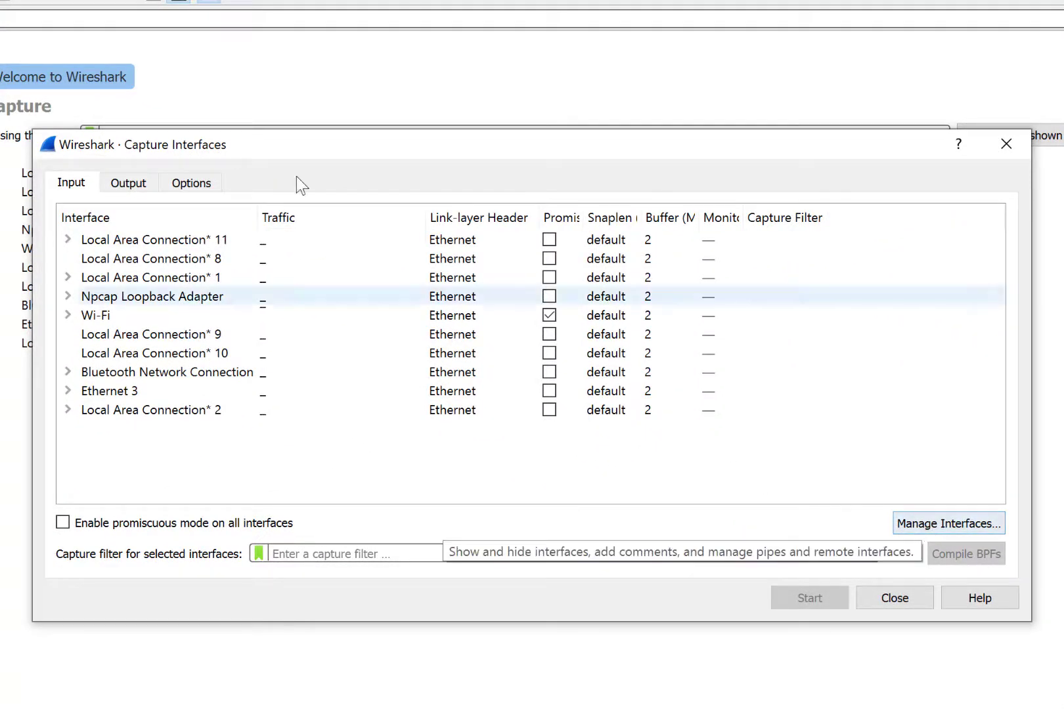
click(126, 185)
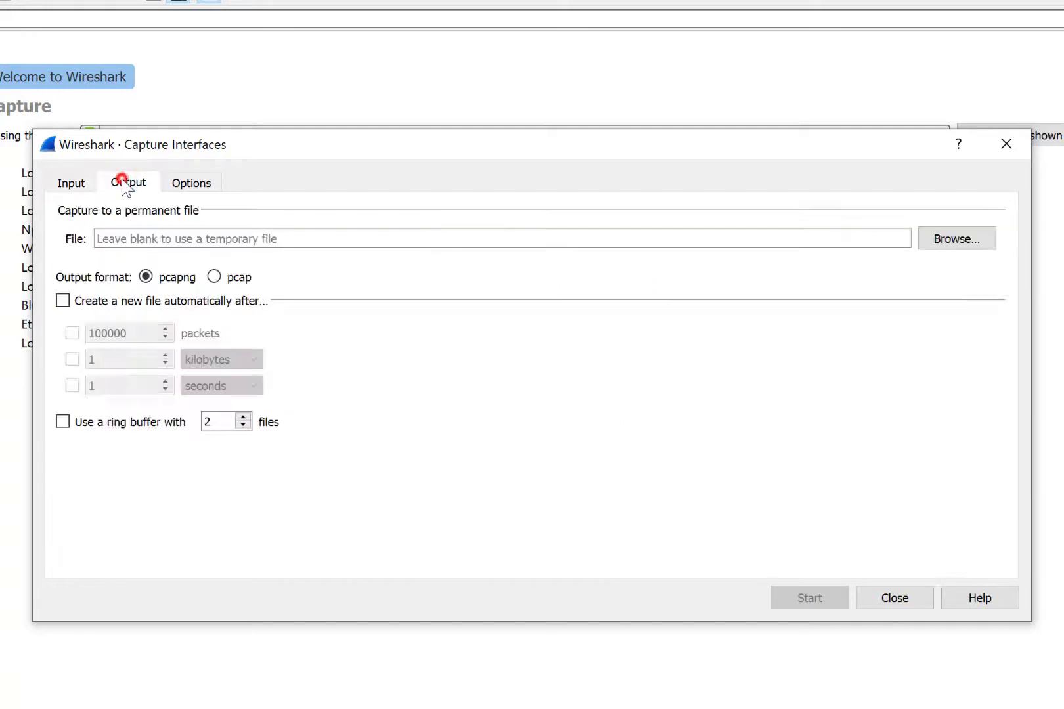
click(113, 301)
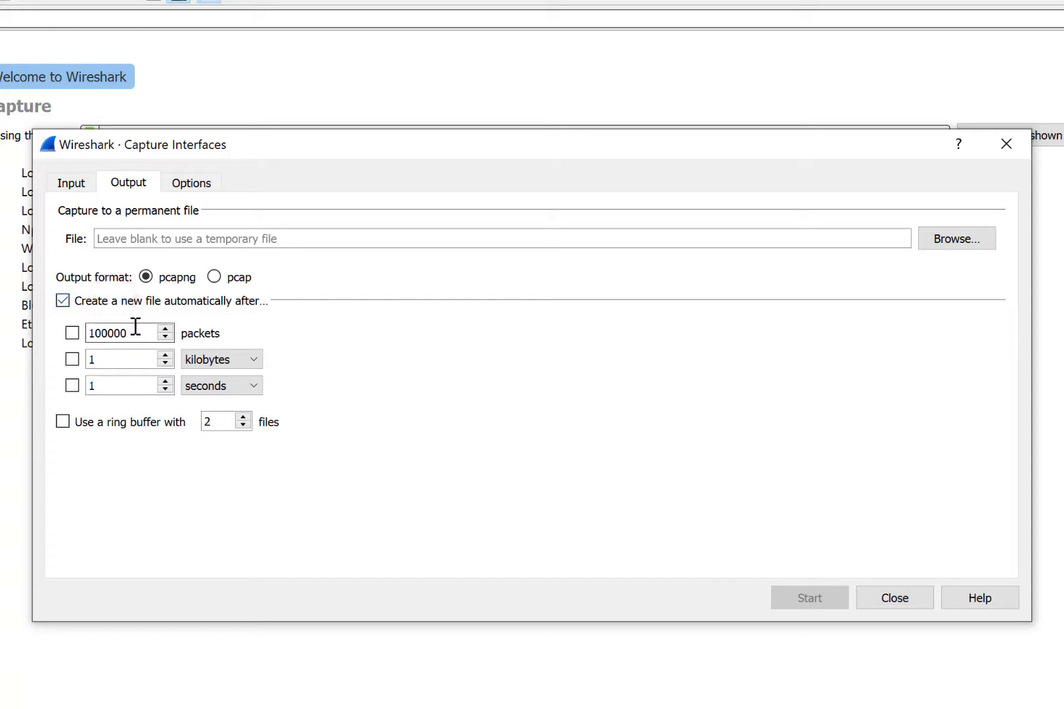
click(242, 359)
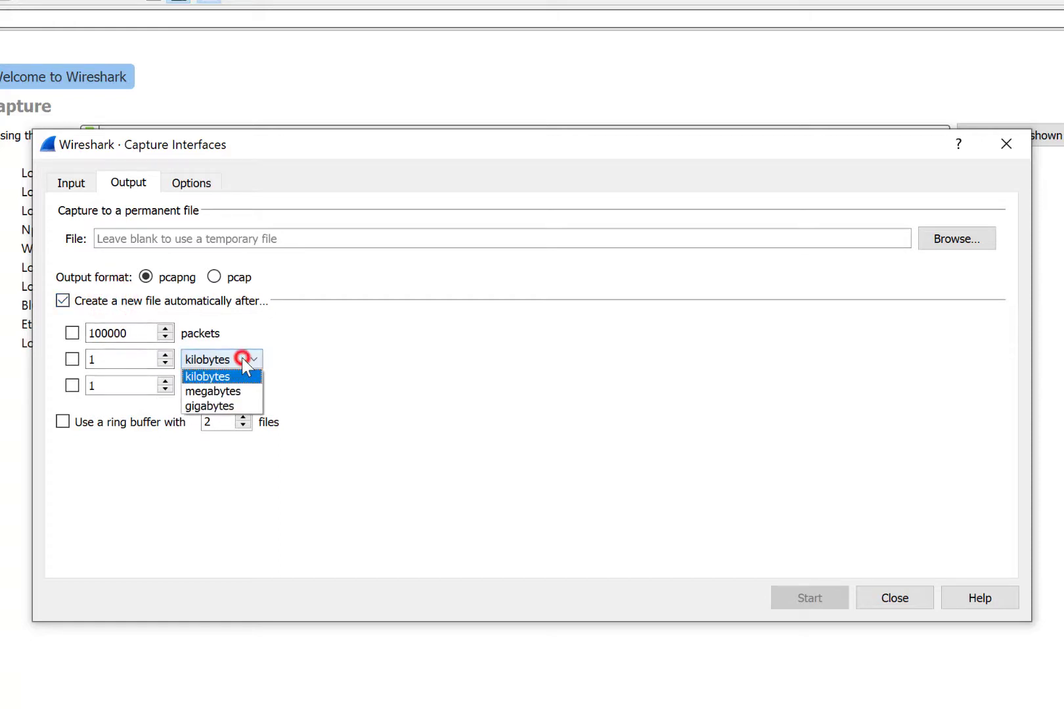
click(239, 391)
click(134, 362)
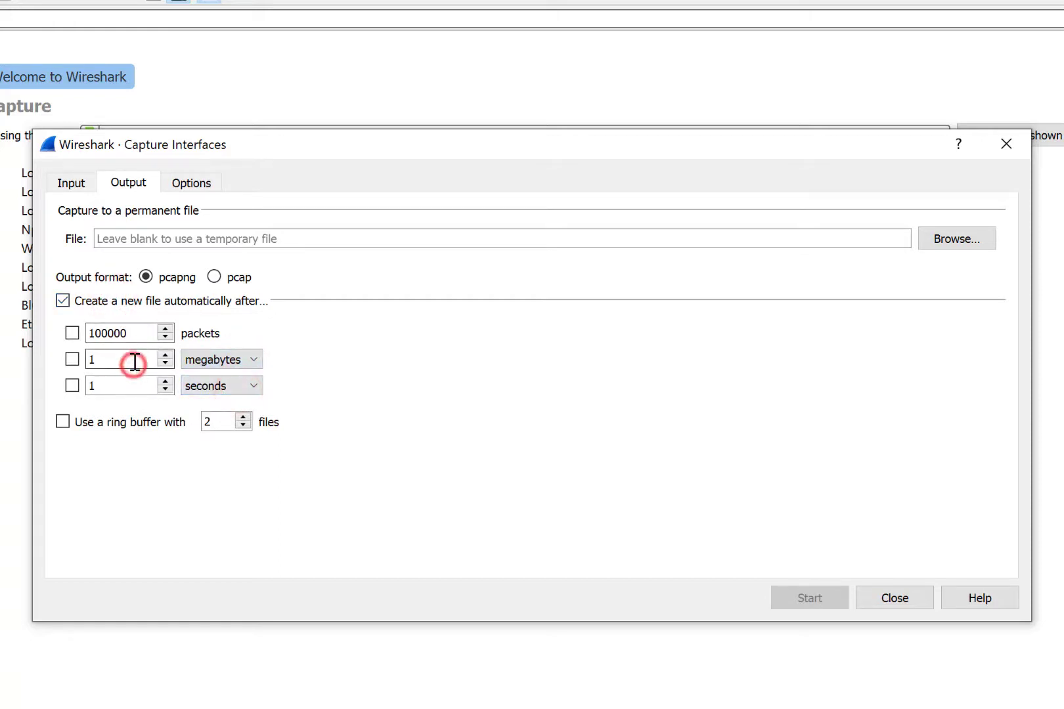
text(00)
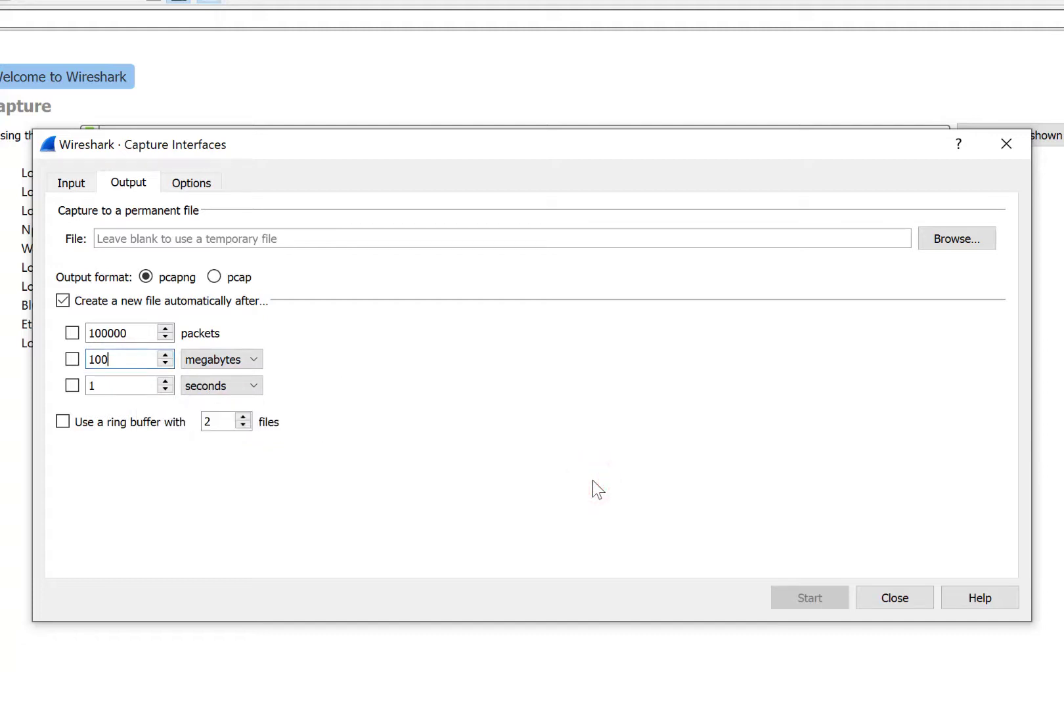
click(72, 359)
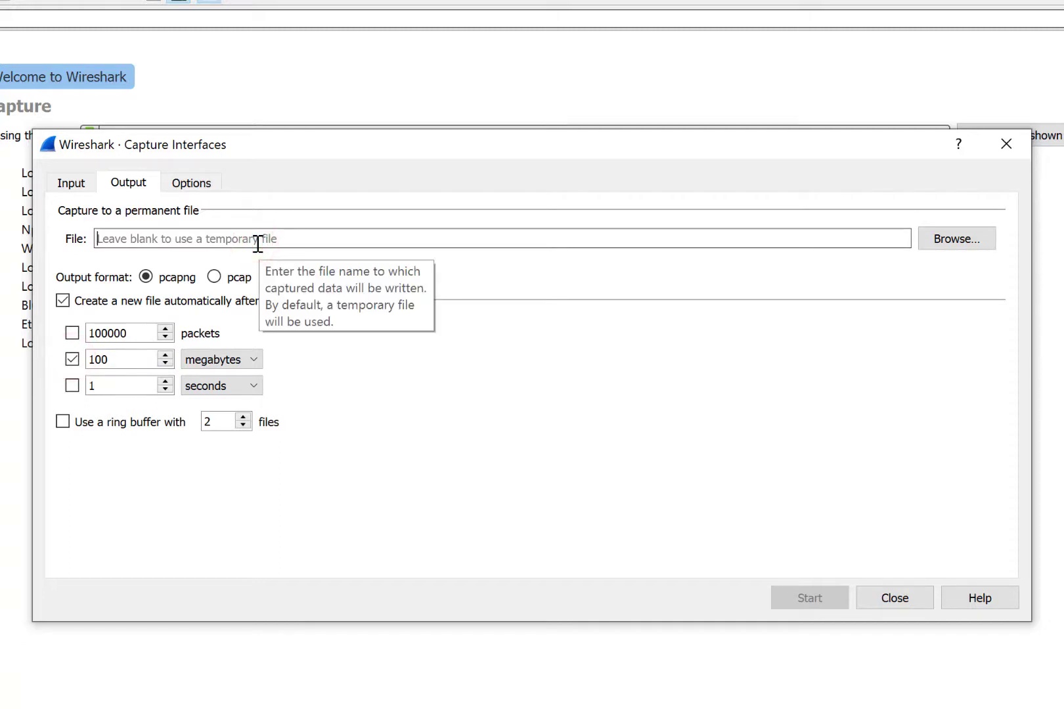
Name the capture file ZDClient-Capture and save it to the Desktop Captures folder.
text(ZDClient-Capture)
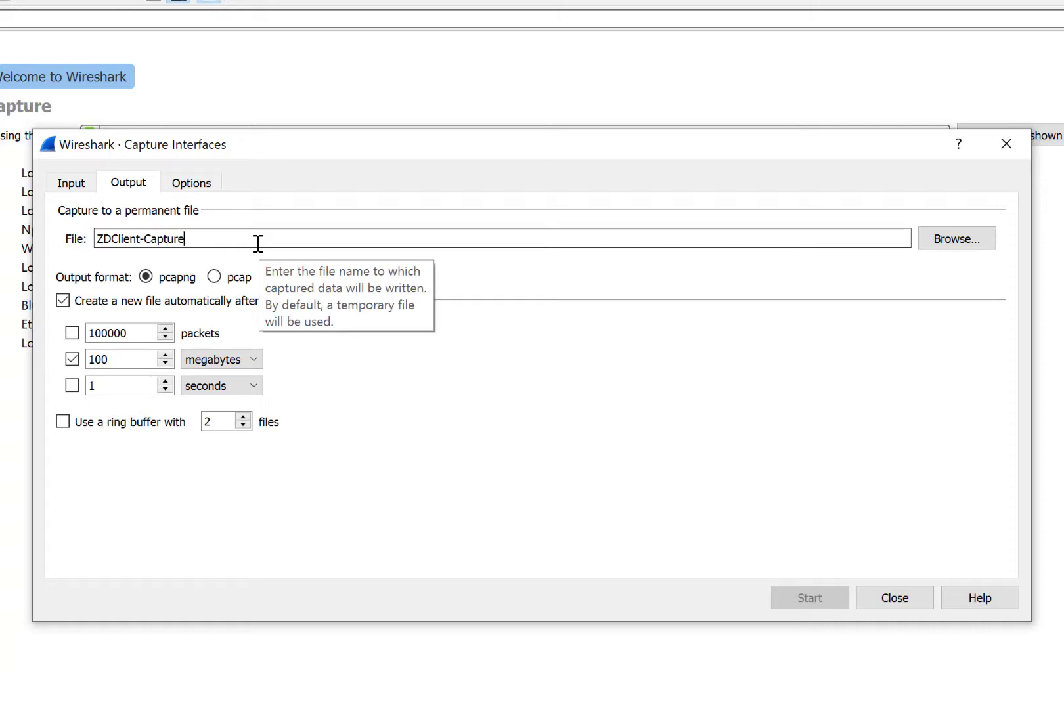
click(941, 241)
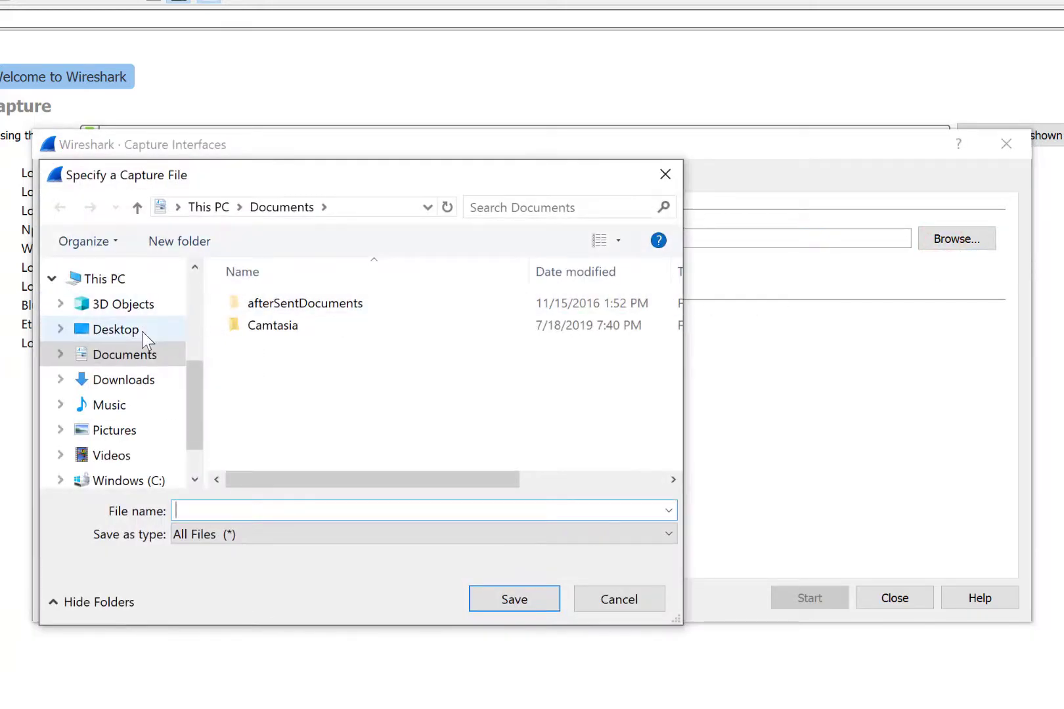
click(142, 331)
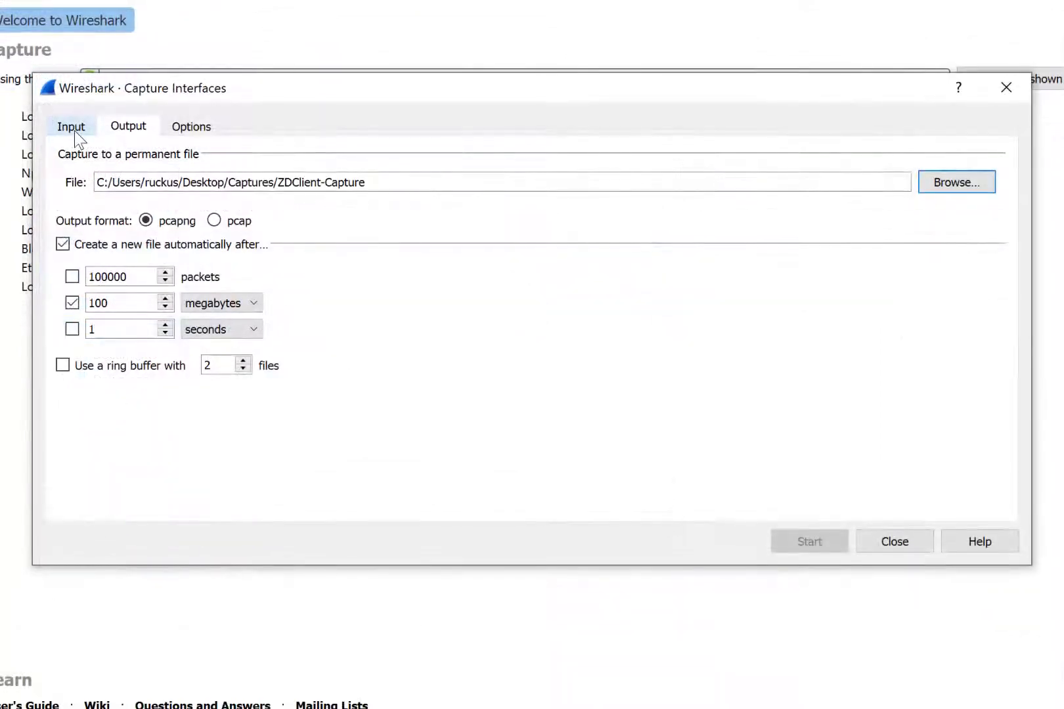
Bring up the Remote Interfaces list in Manage Interfaces.
click(72, 126)
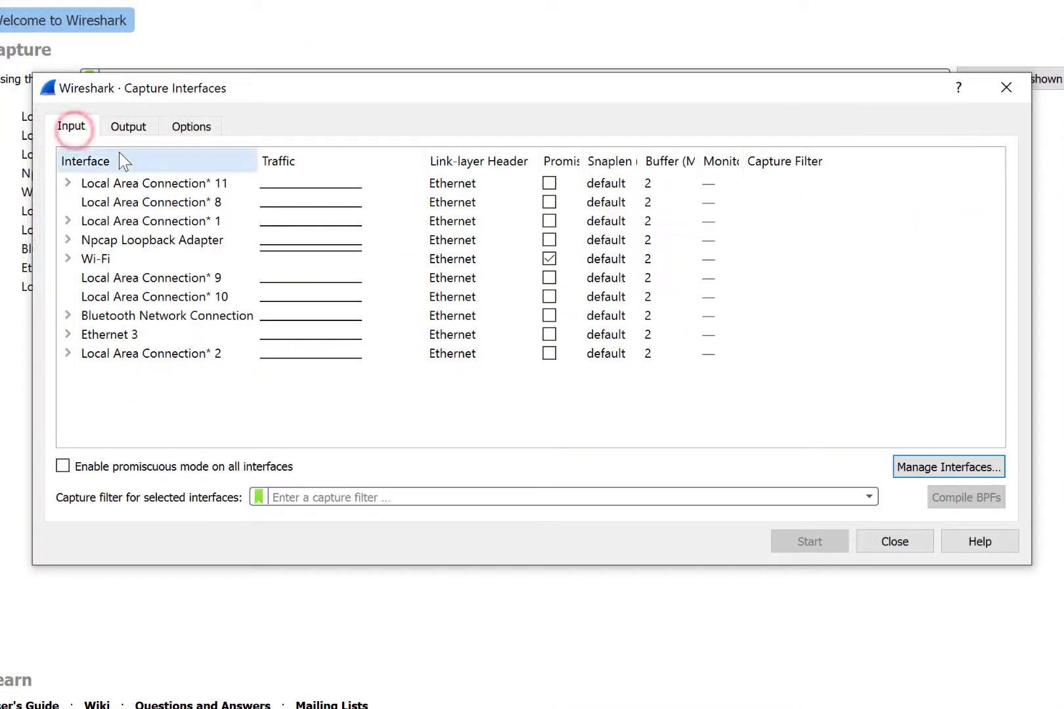
click(941, 469)
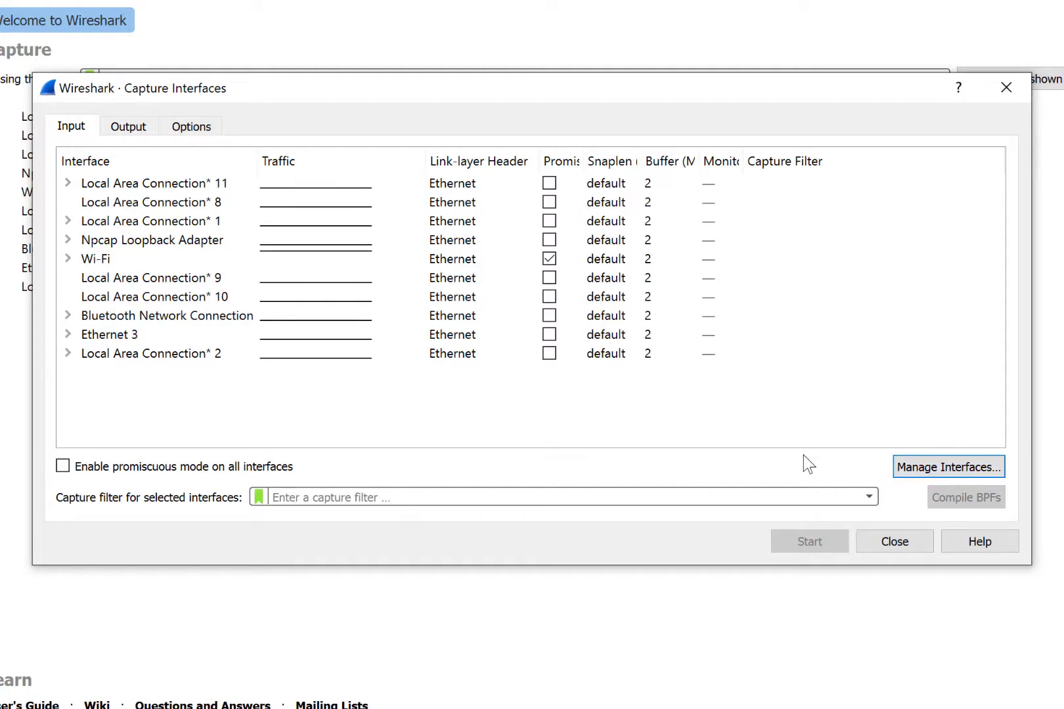
click(403, 81)
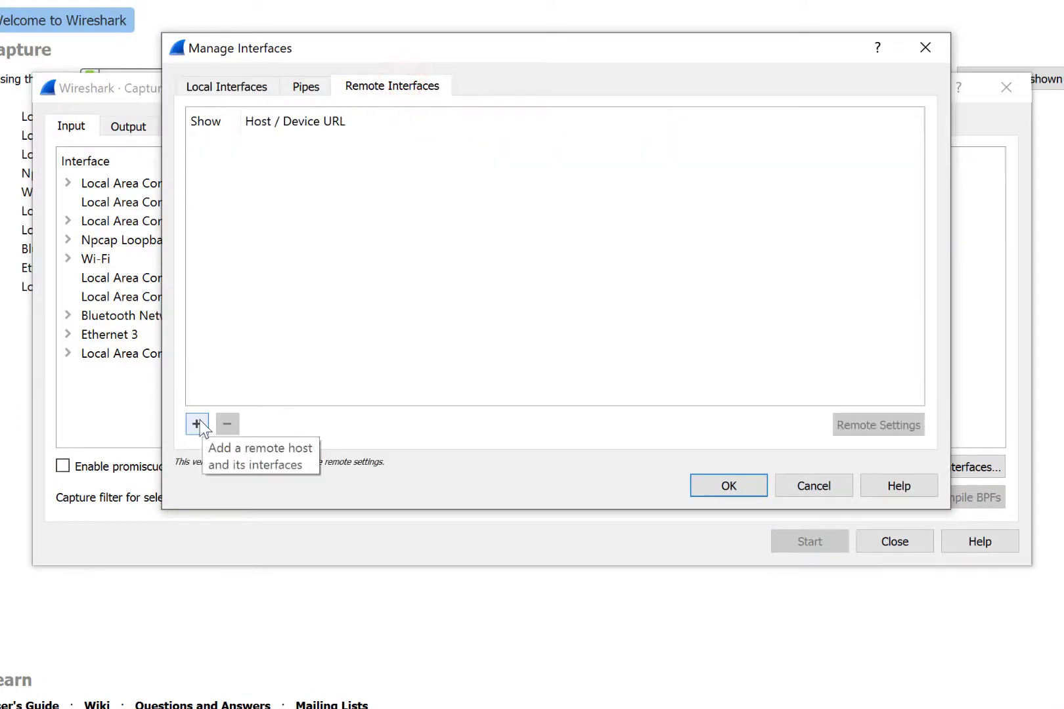
Add 10.177.80.63 as a remote capture host.
click(200, 426)
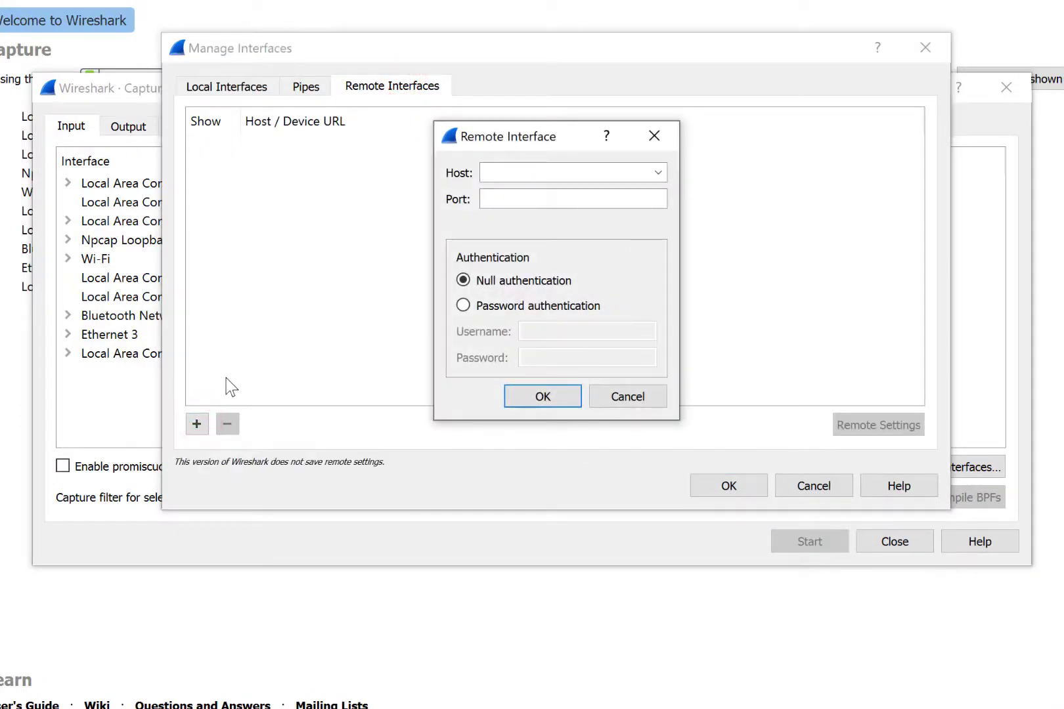
text(10.177.80.63)
click(557, 396)
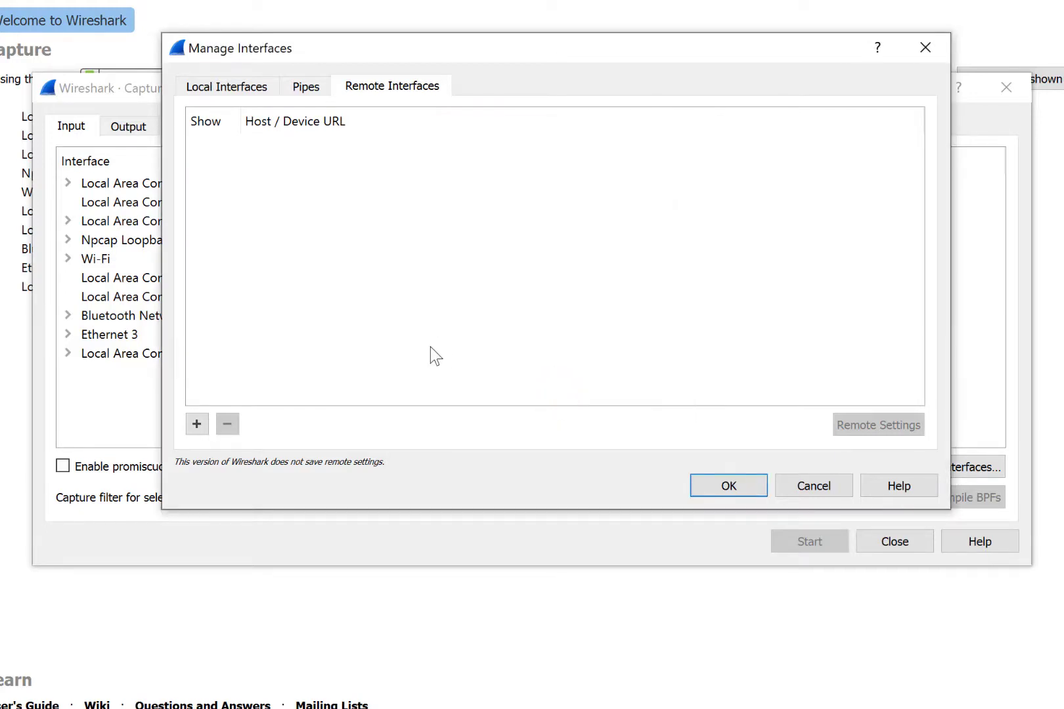
key(Return)
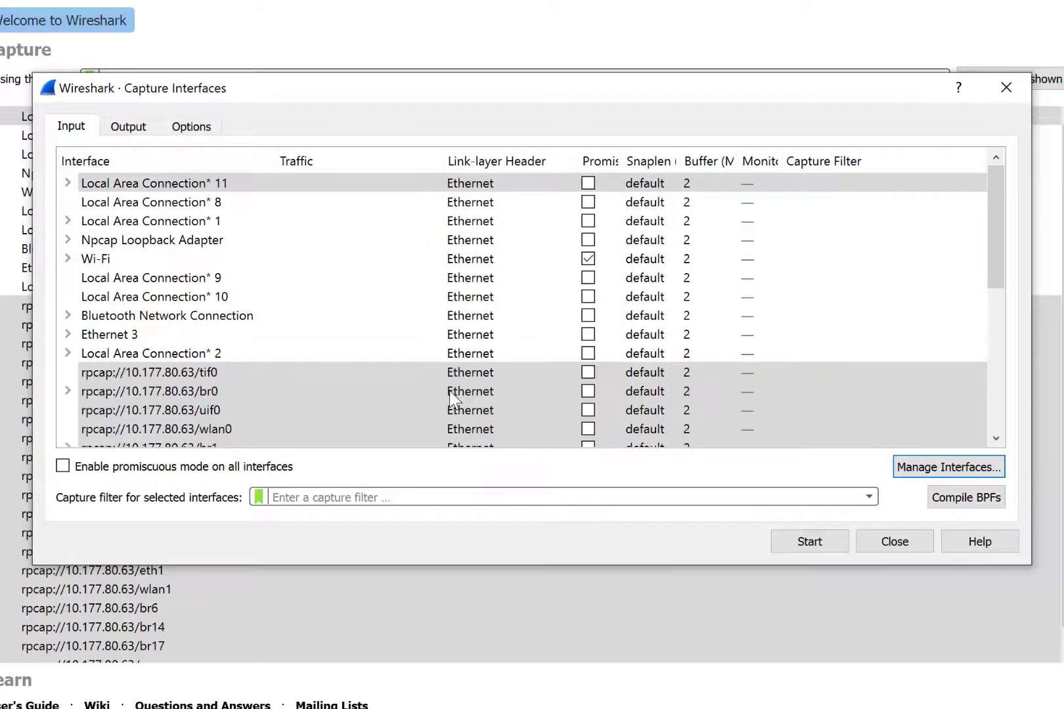
Start capturing from the rpcap://10.177.80.63/wlan0 interface.
scroll(197, 330, down, 2)
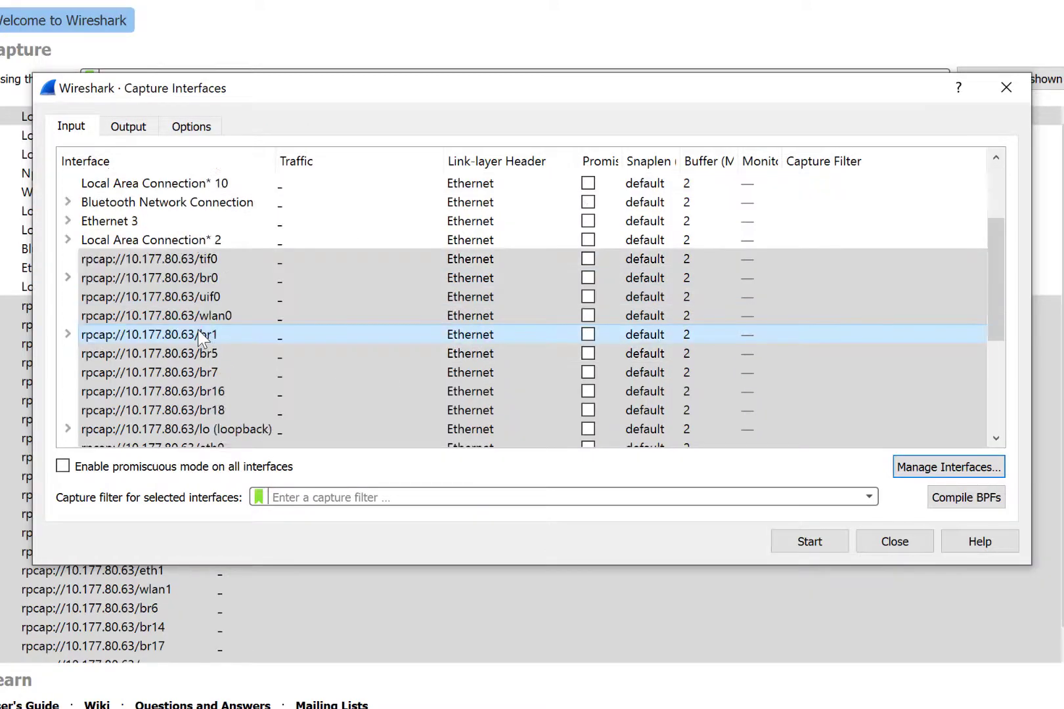
click(197, 318)
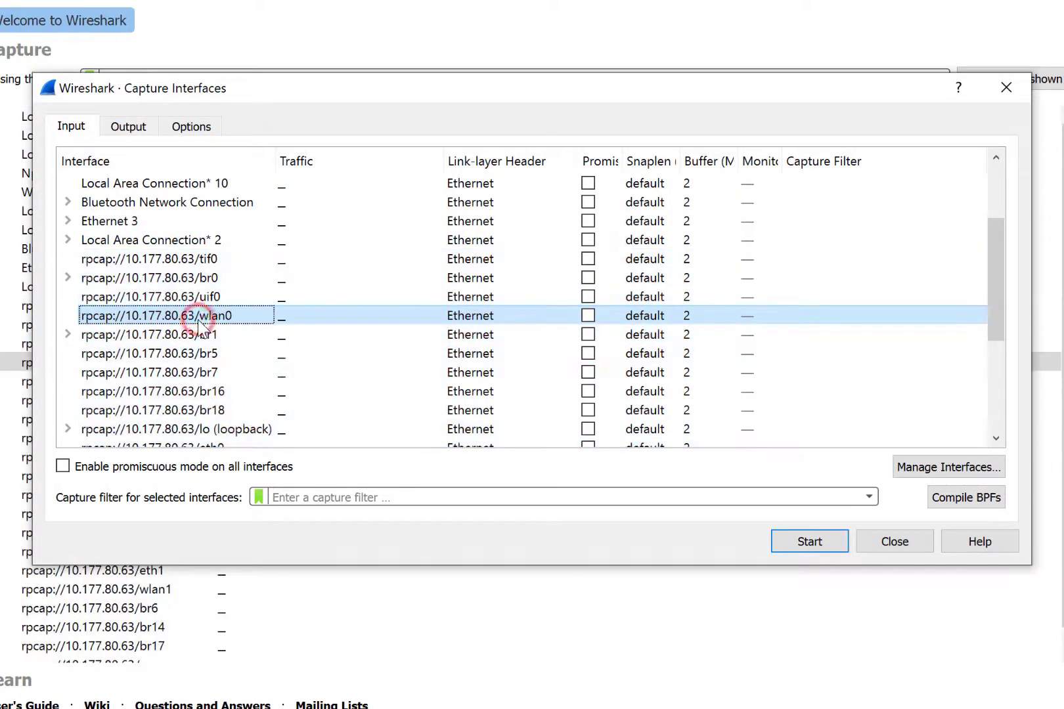
click(810, 541)
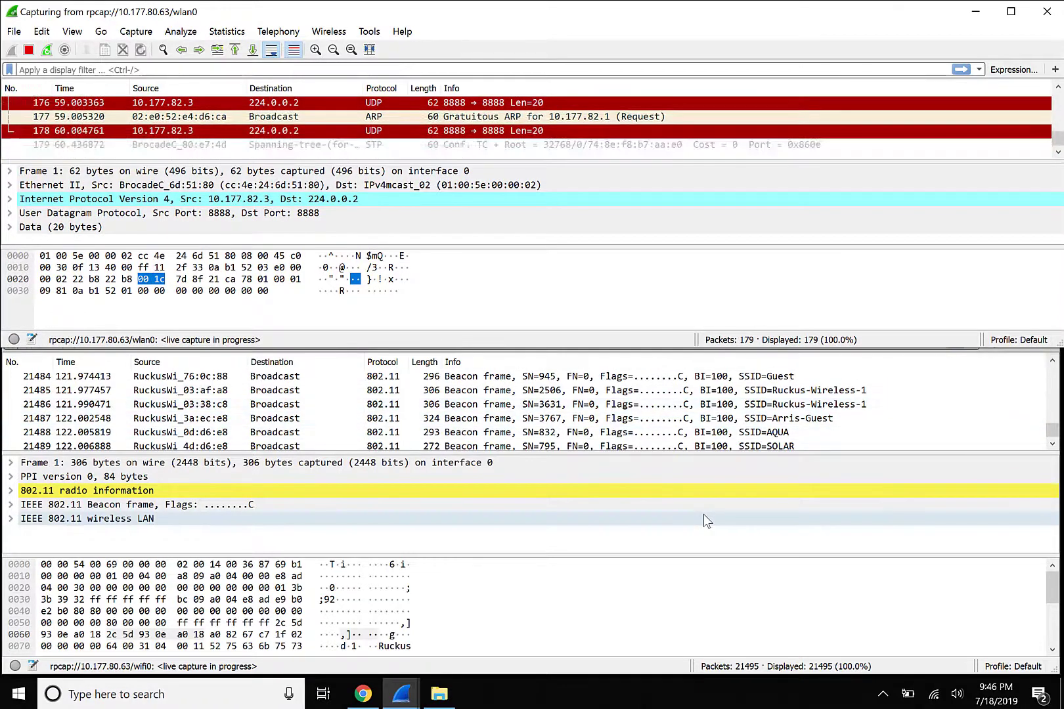
Stop the wifi0 and wlan0 live captures streaming from the AP.
click(689, 601)
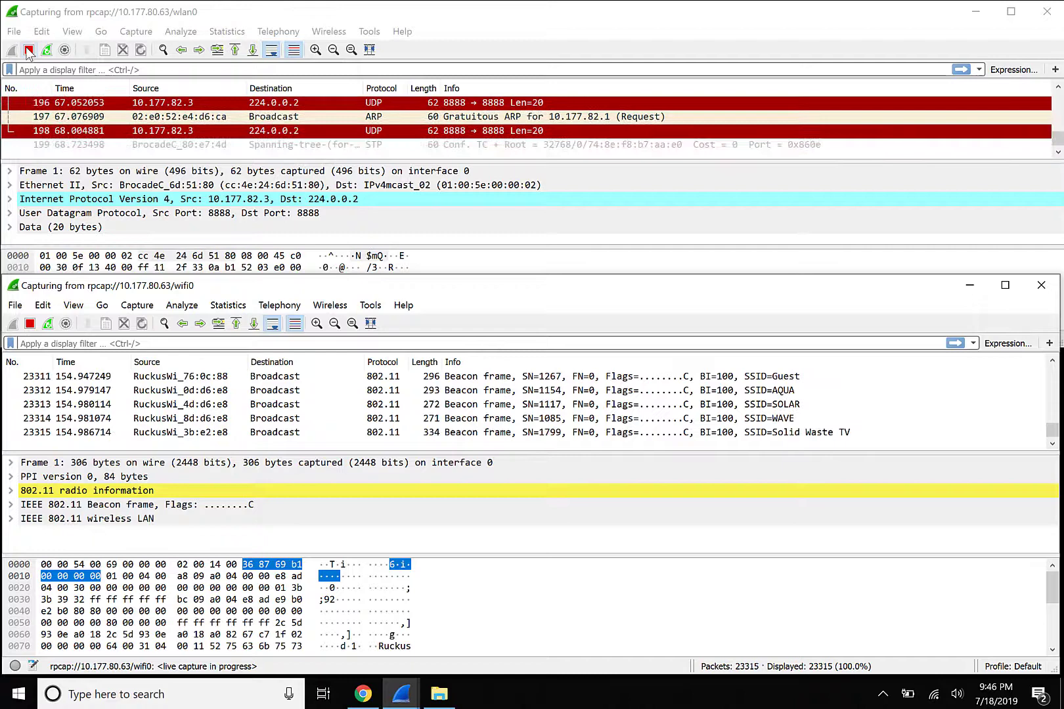
click(29, 324)
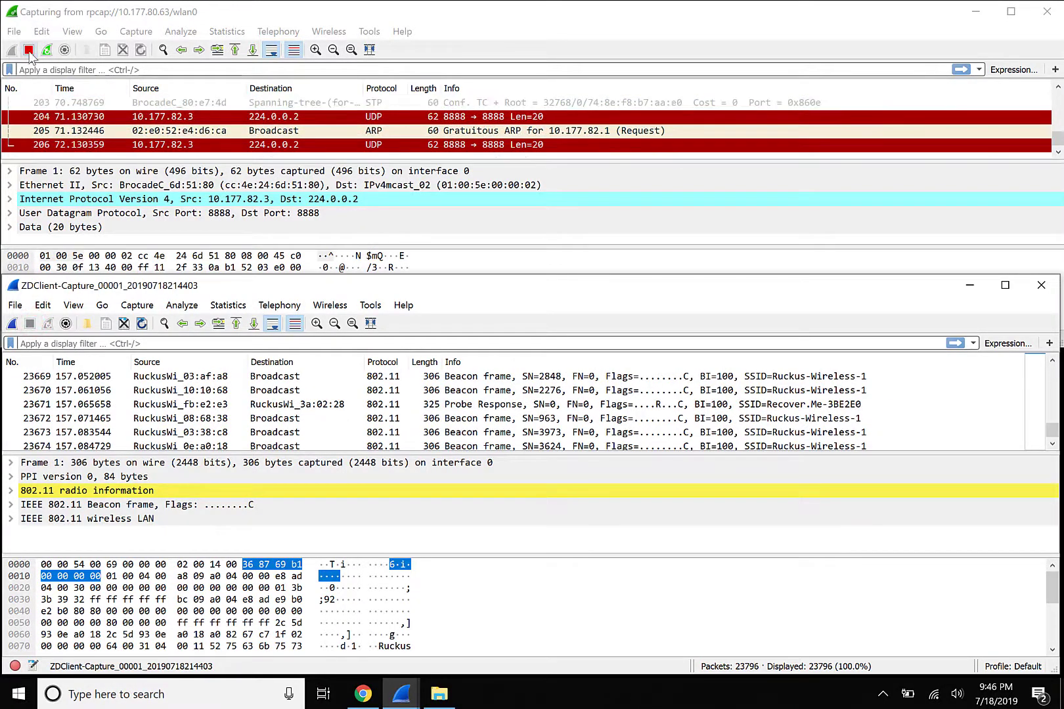
click(28, 50)
Maximize the ZDClient-Capture_00001 window and apply display filter wlan.addr==c0:ee:fb:ec:1b:8c.
key(alt+Tab)
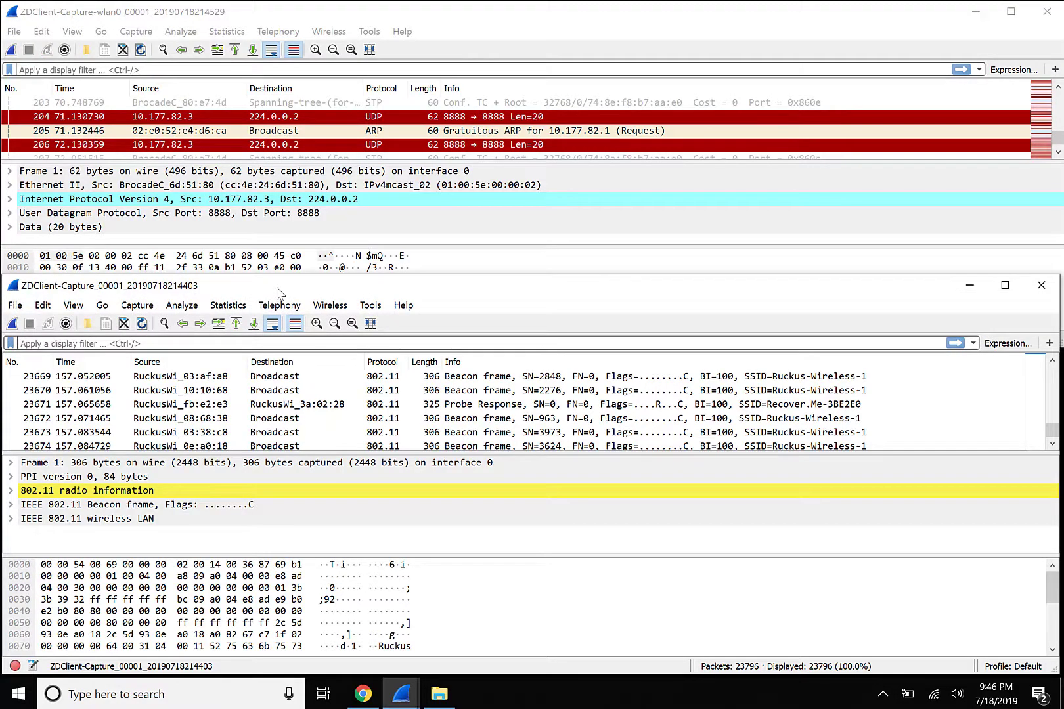
double_click(280, 289)
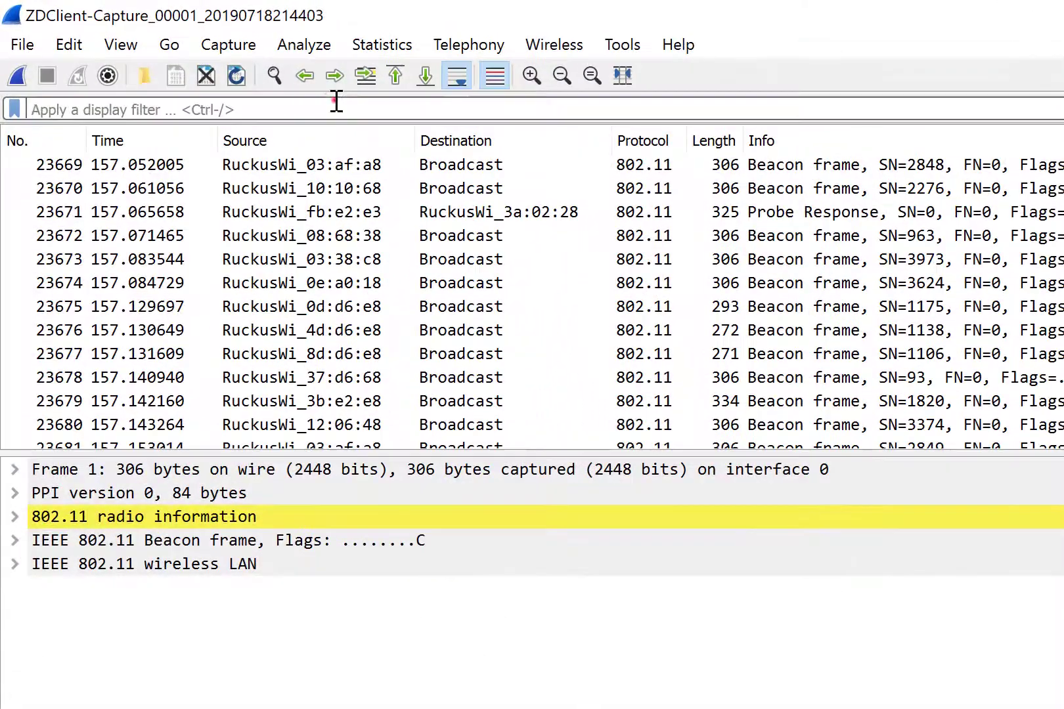
click(277, 84)
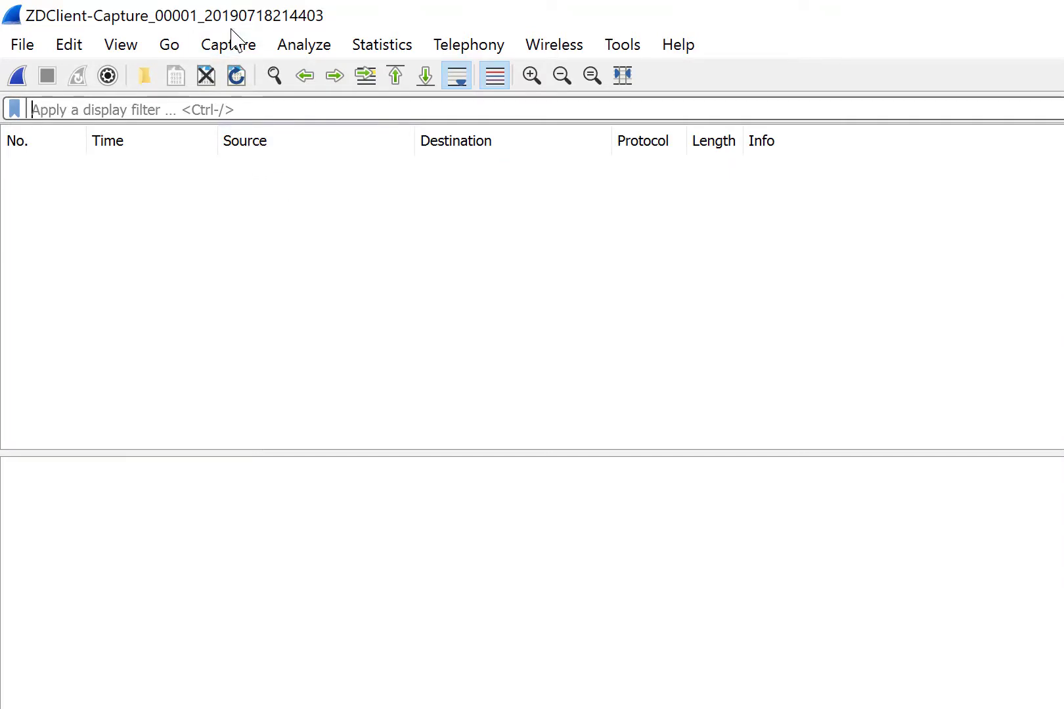
text(wlan.a)
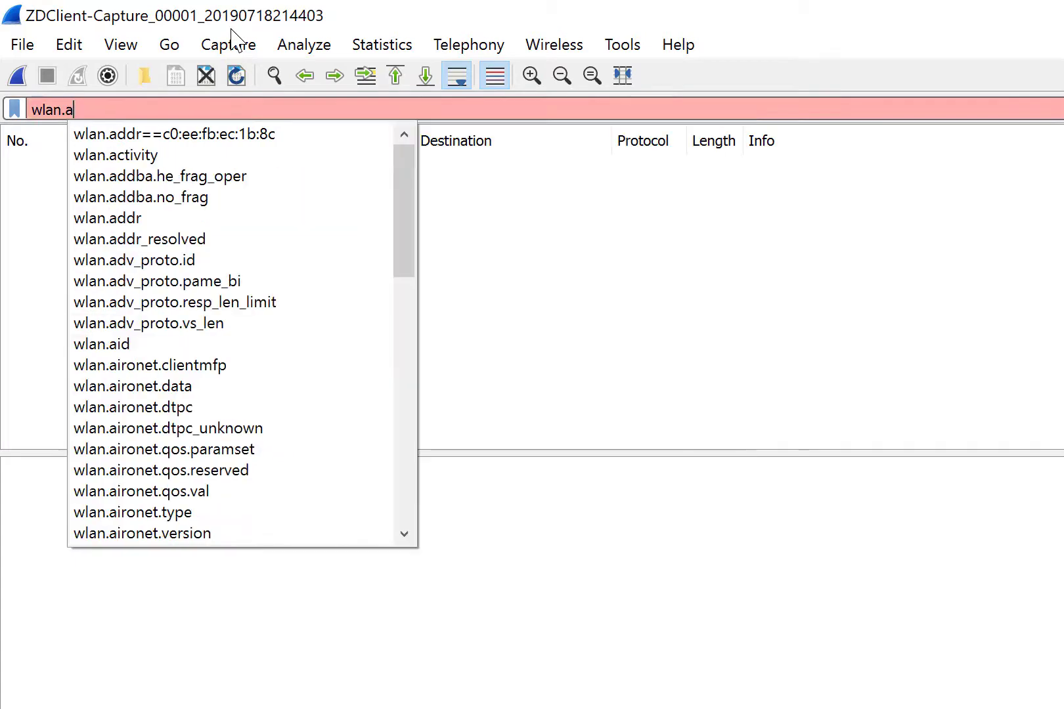
text(ddr==c0:ee:fb:ec:1b:8c)
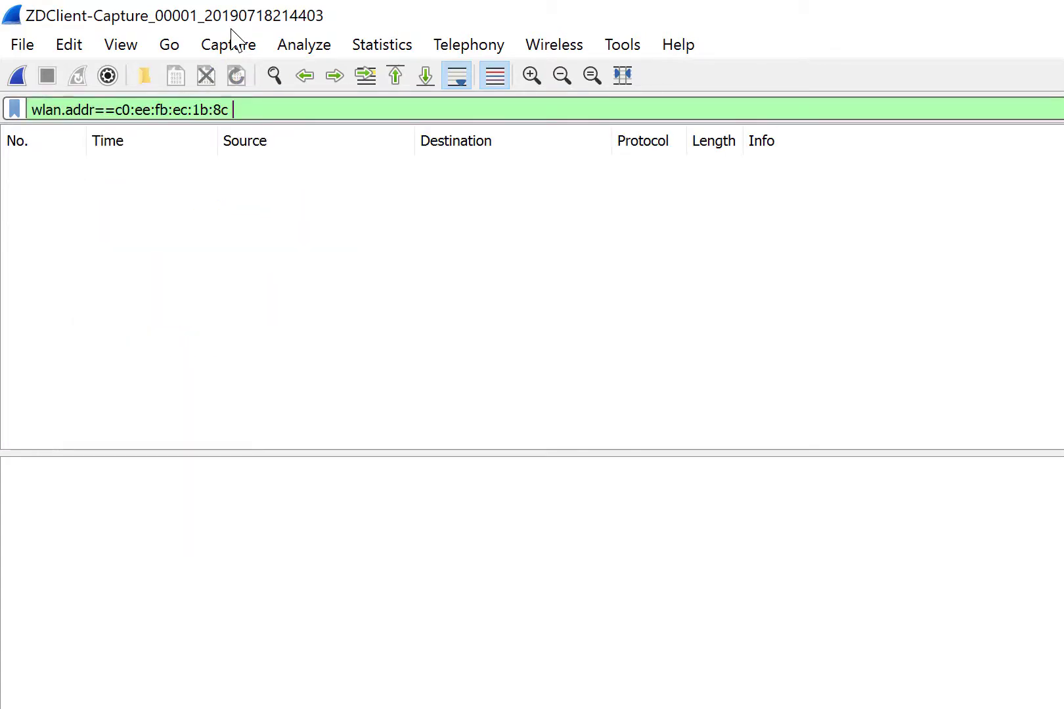
key(Return)
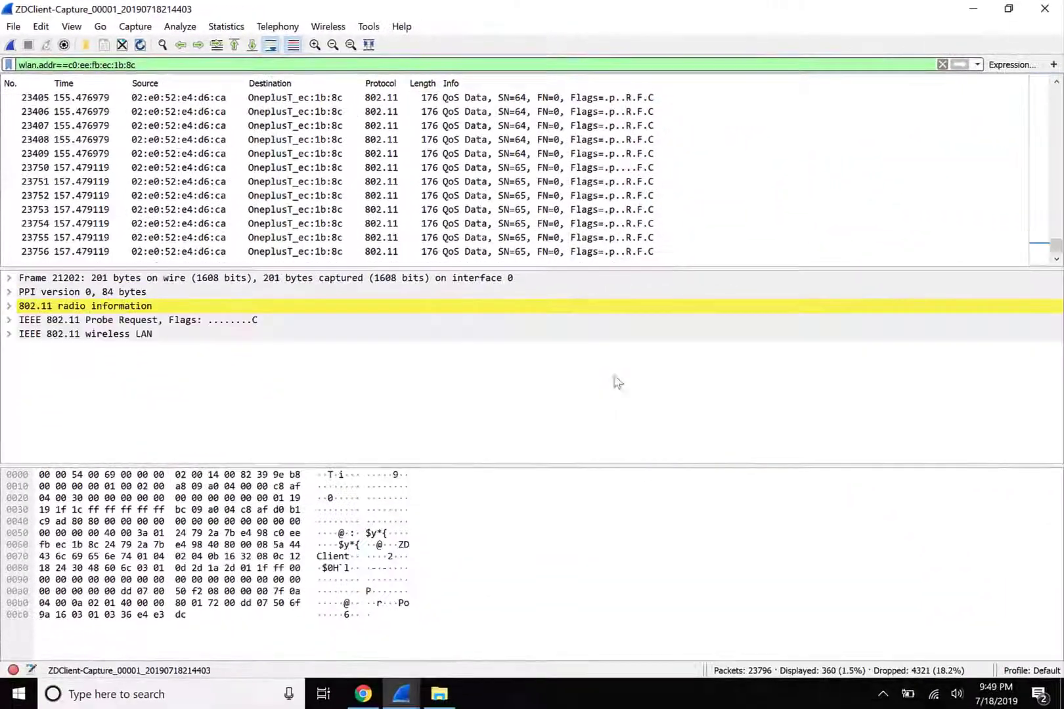
click(402, 693)
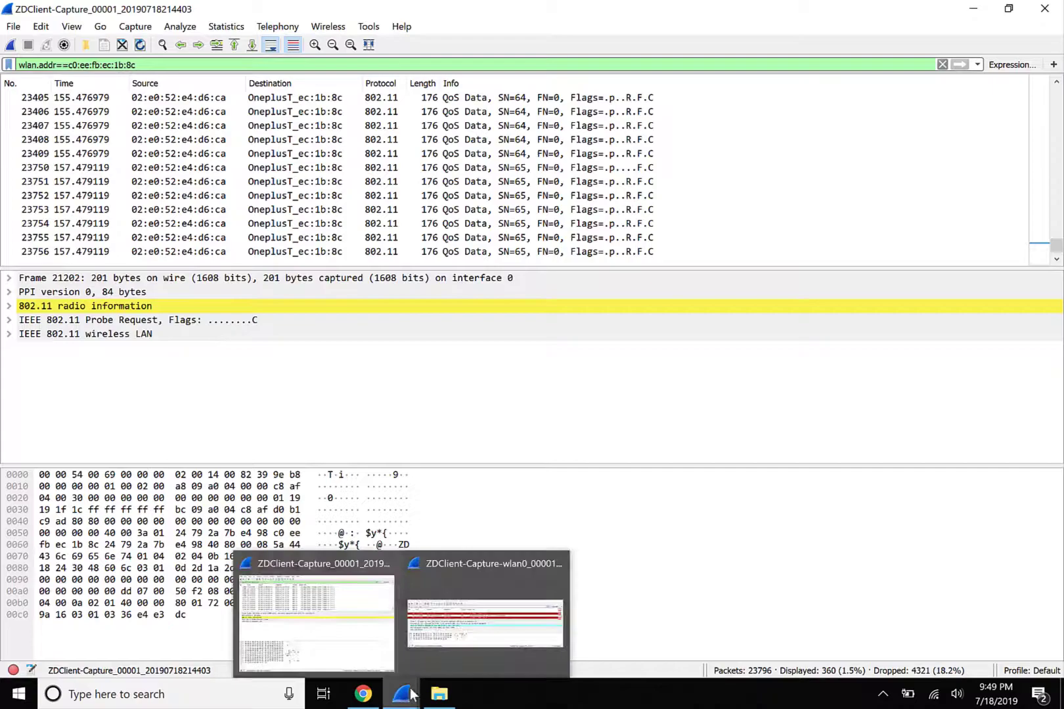
Apply the dhcp display filter to the wlan0 capture.
click(437, 647)
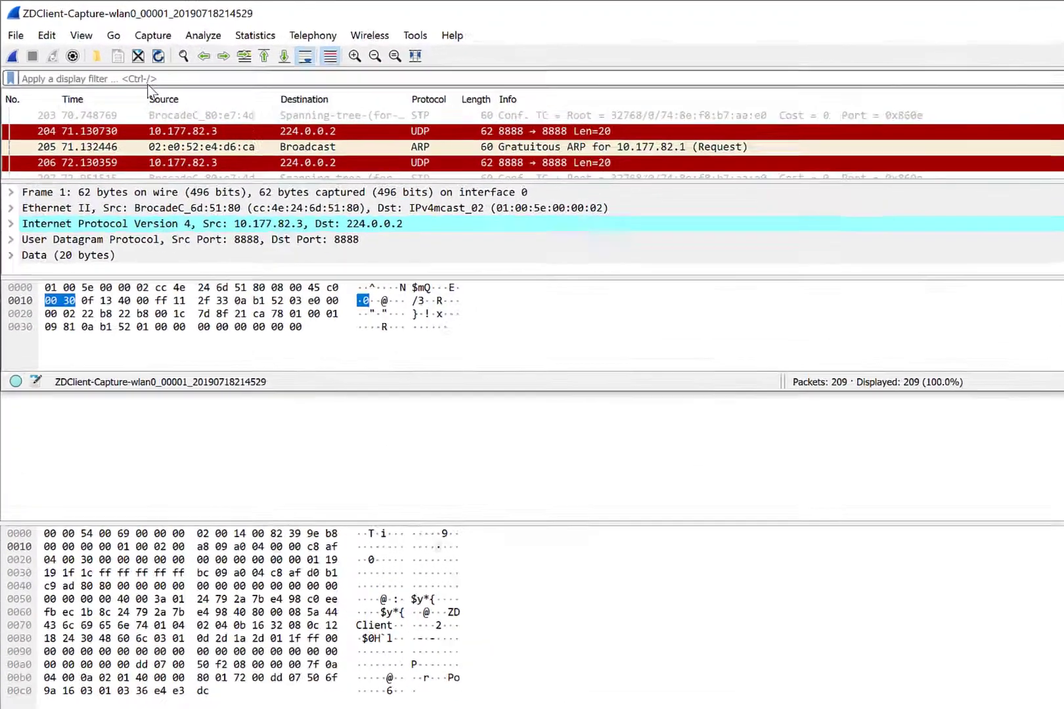
click(146, 77)
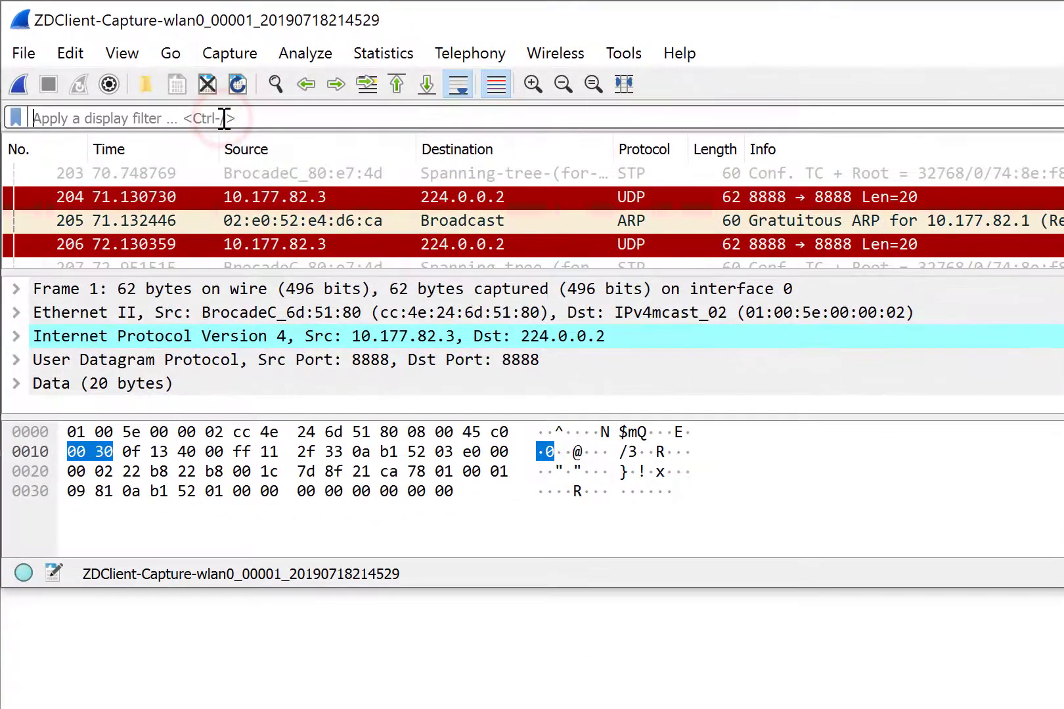
text(dh p)
key(BackSpace)
key(BackSpace)
text(c)
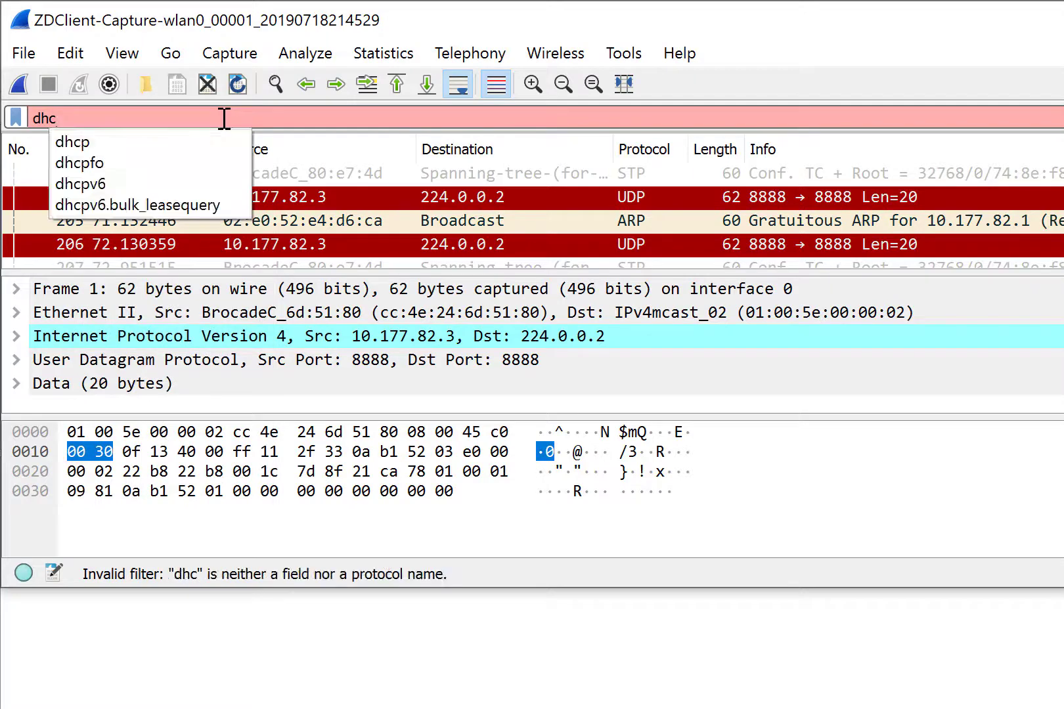
text(p)
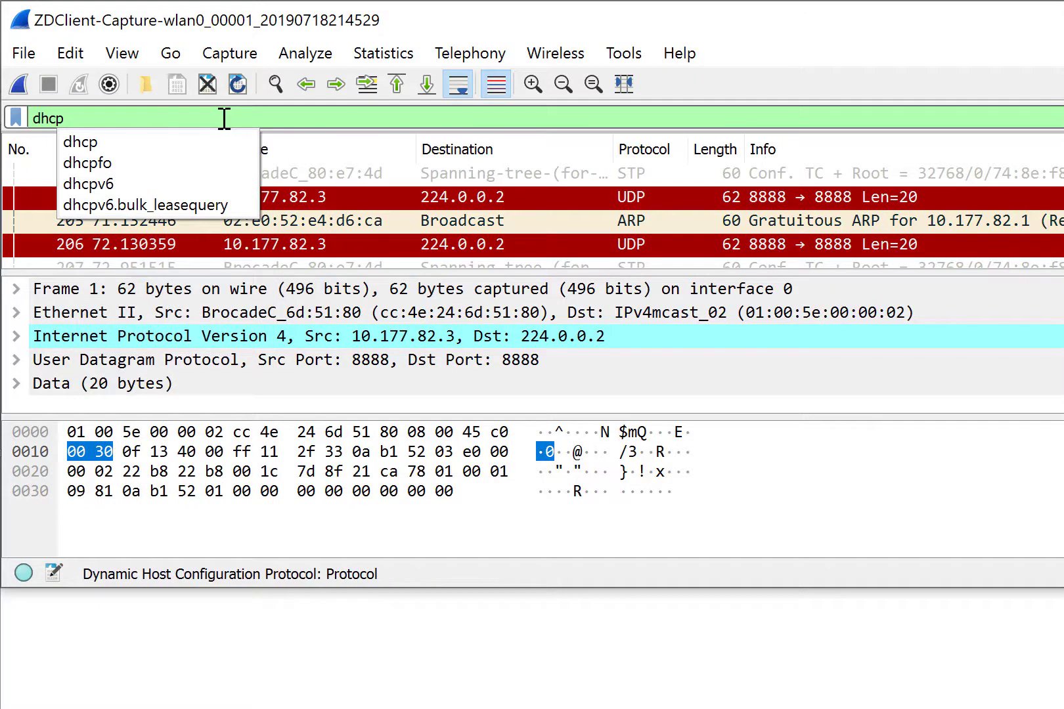
key(Return)
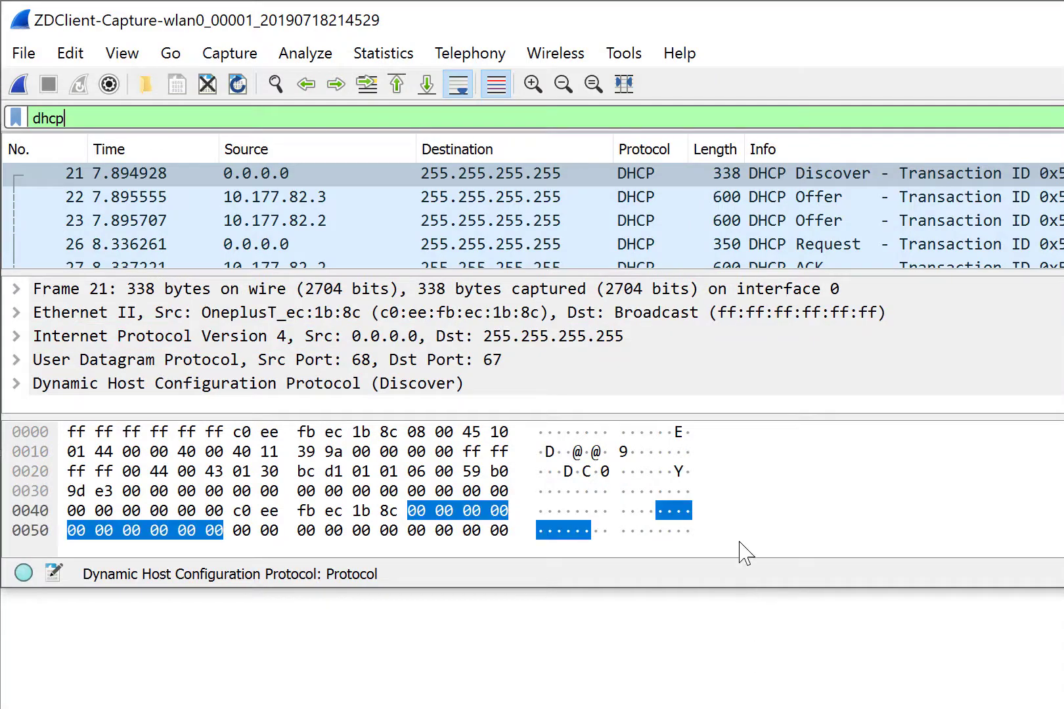
Maximize the window, enlarge the packet list and hide the bytes pane.
double_click(723, 23)
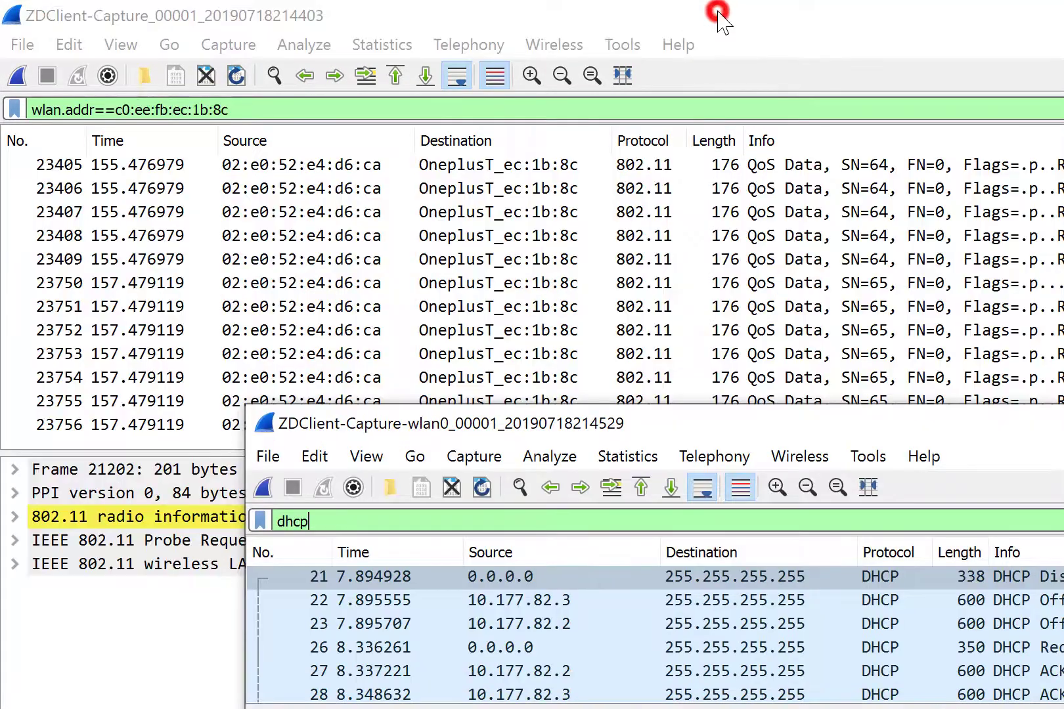
double_click(805, 433)
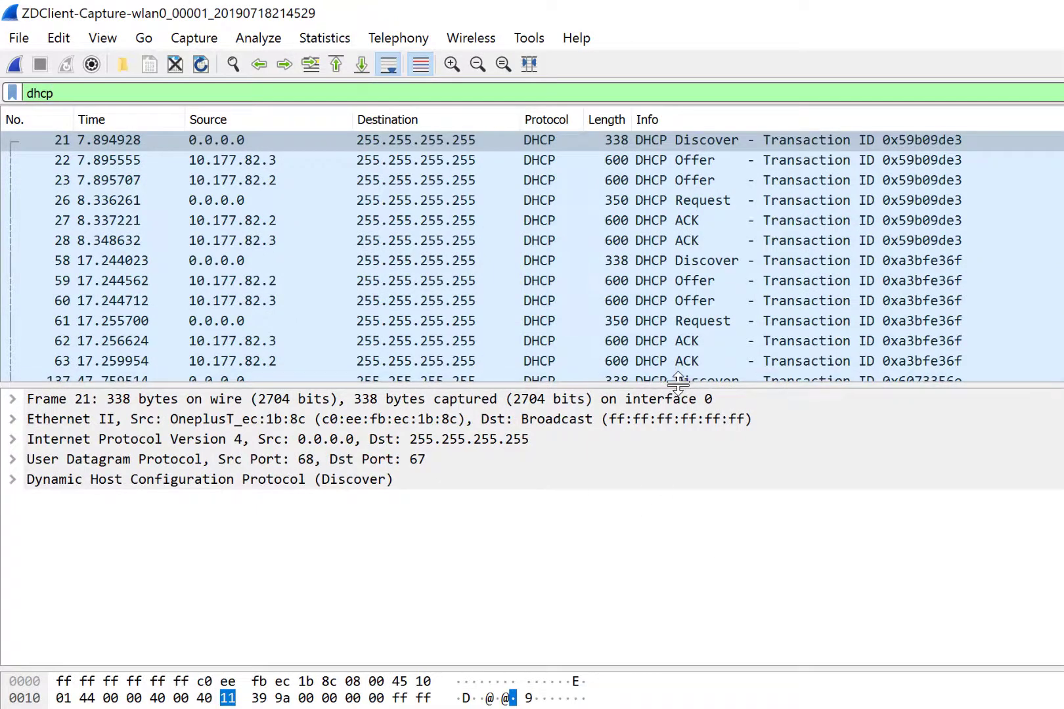
drag(678, 384, 679, 472)
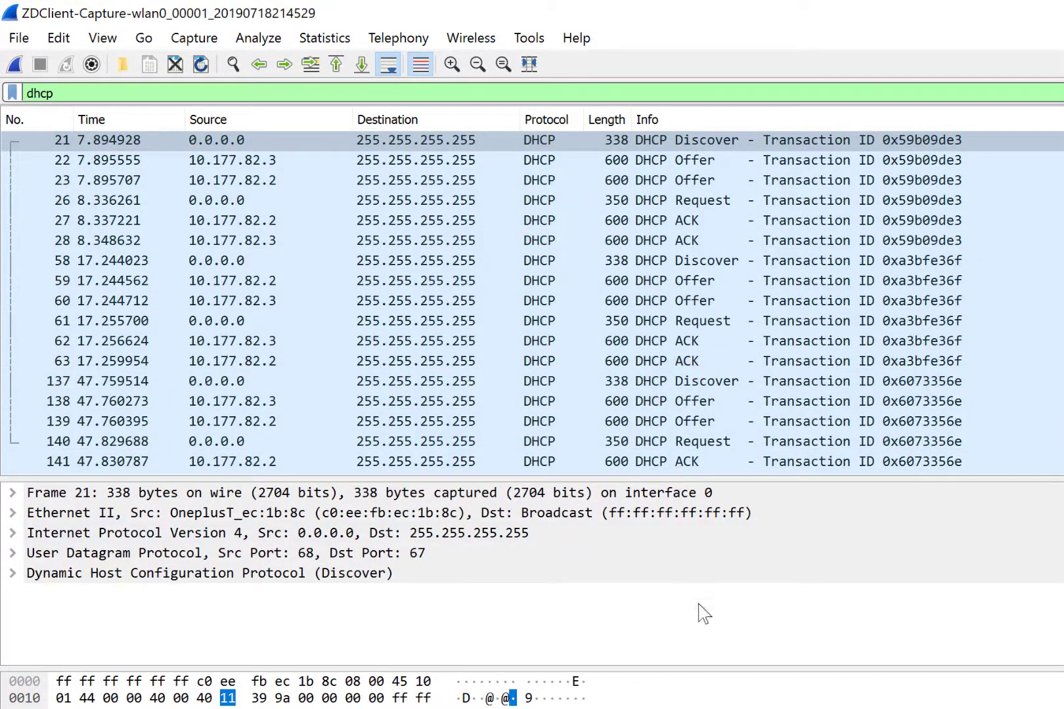
drag(705, 669, 706, 707)
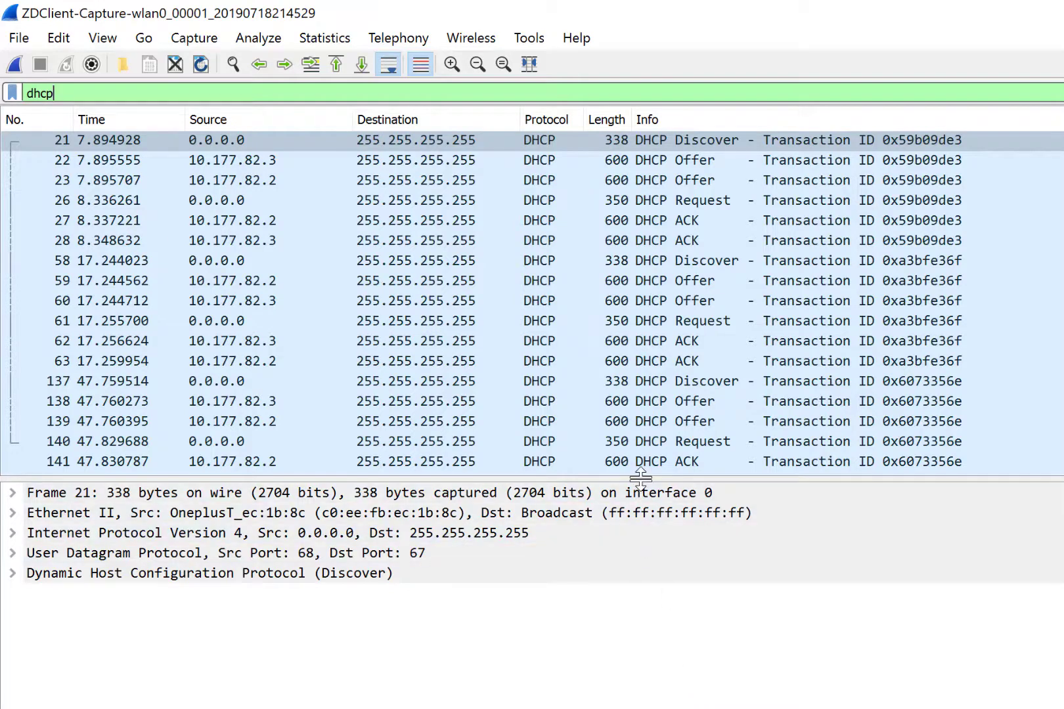
drag(637, 477, 624, 497)
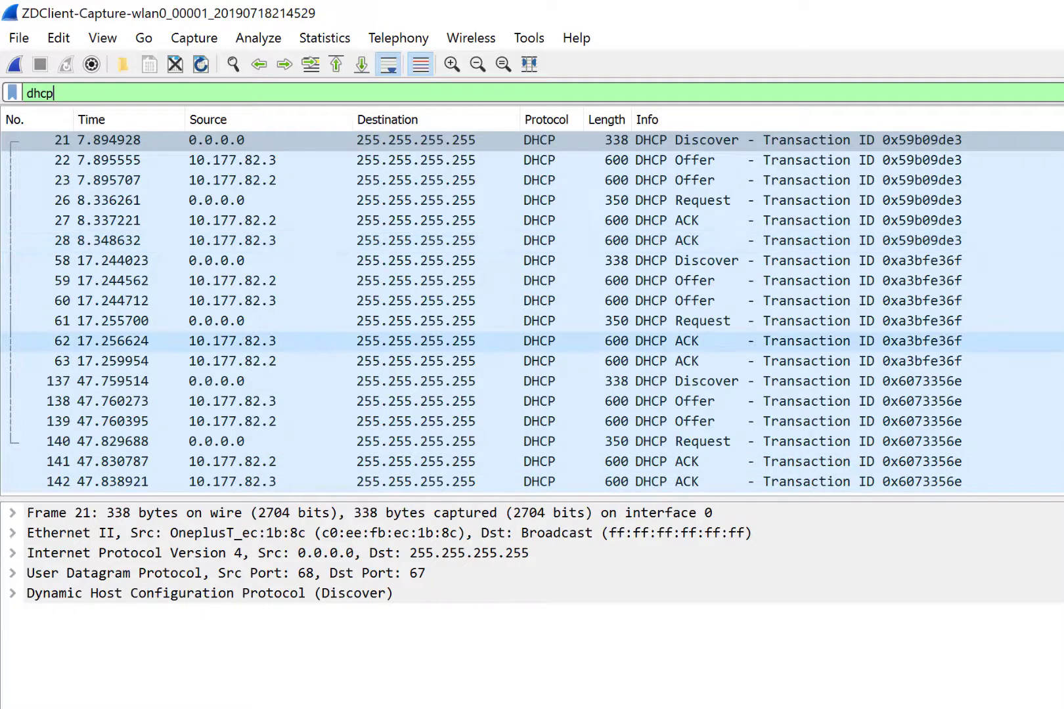
Select DHCP ACK packet 142 and expand its DHCP details to the assigned IP and Client MAC.
click(683, 482)
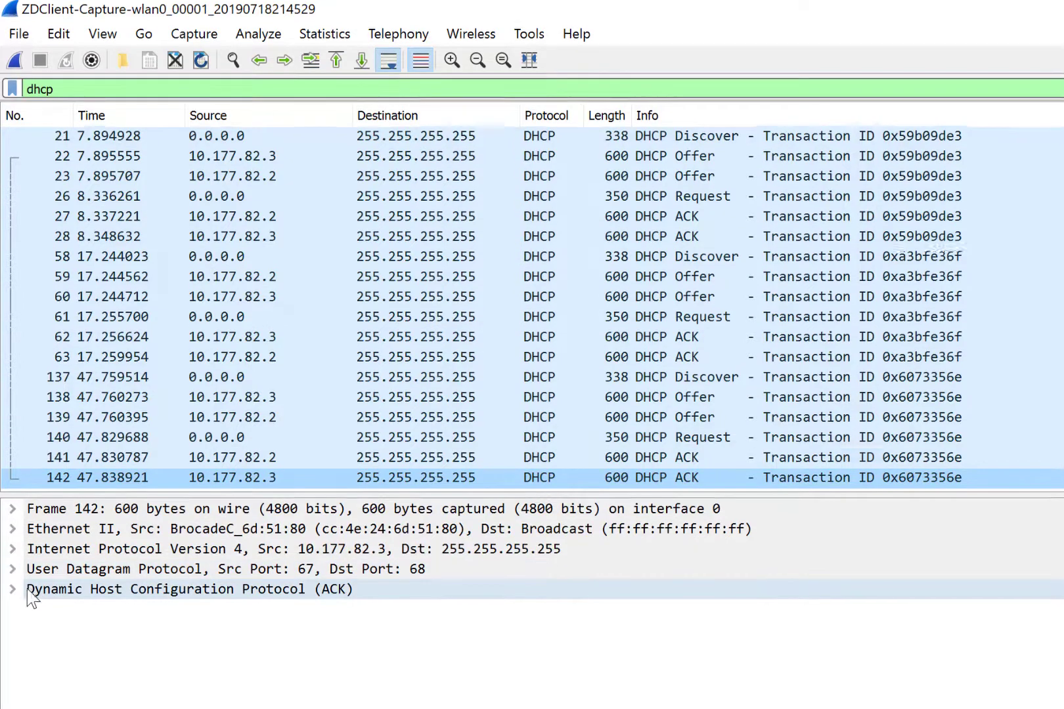
click(21, 593)
scroll(453, 639, down, 1)
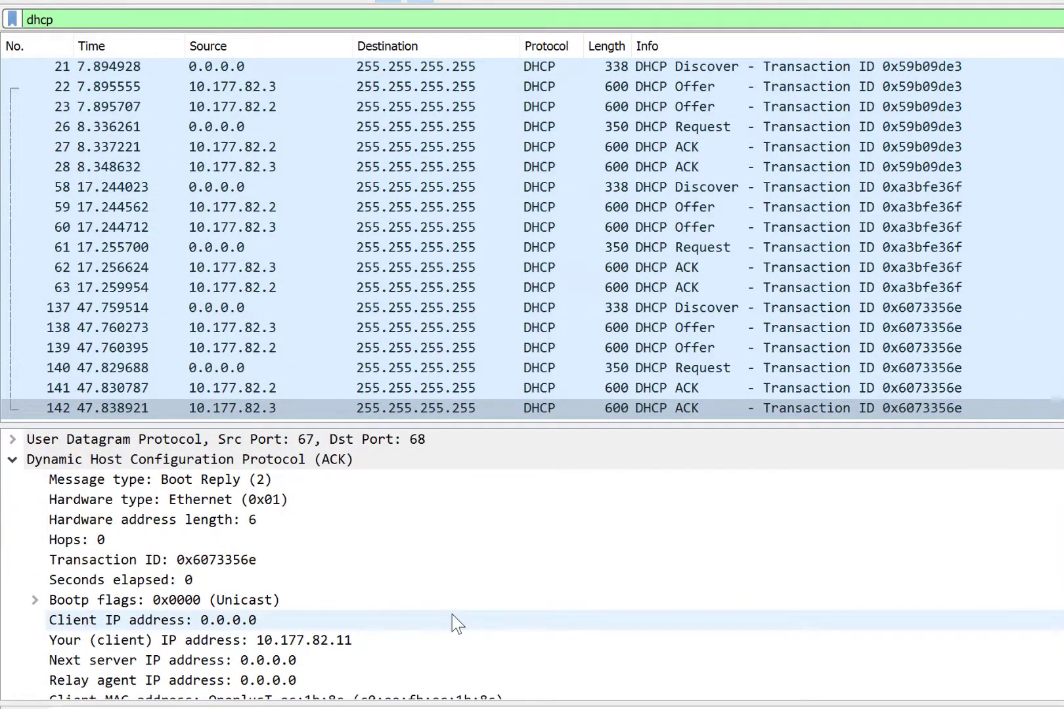
click(421, 636)
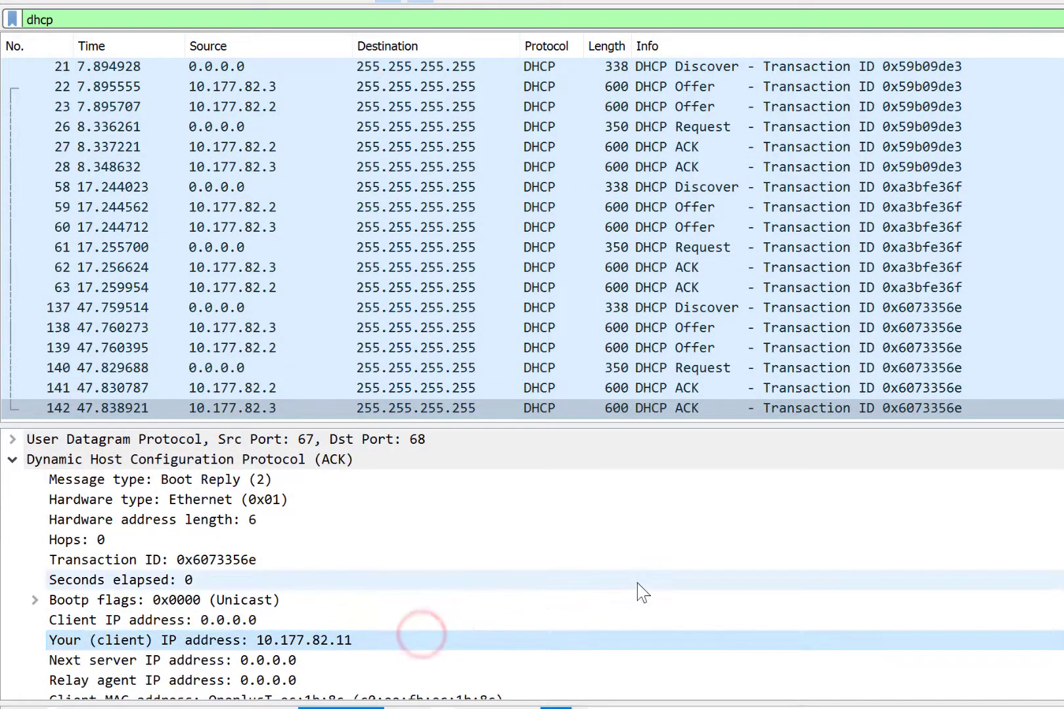
scroll(642, 591, down, 1)
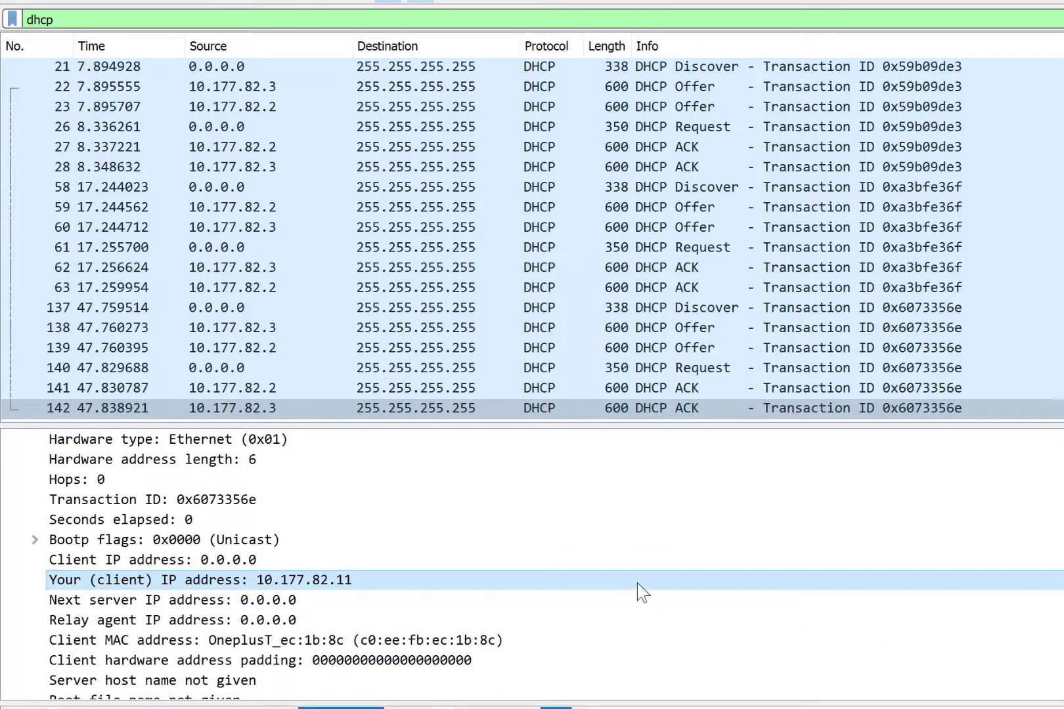
click(435, 641)
Apply the Client MAC address field as a selected display filter.
right_click(435, 640)
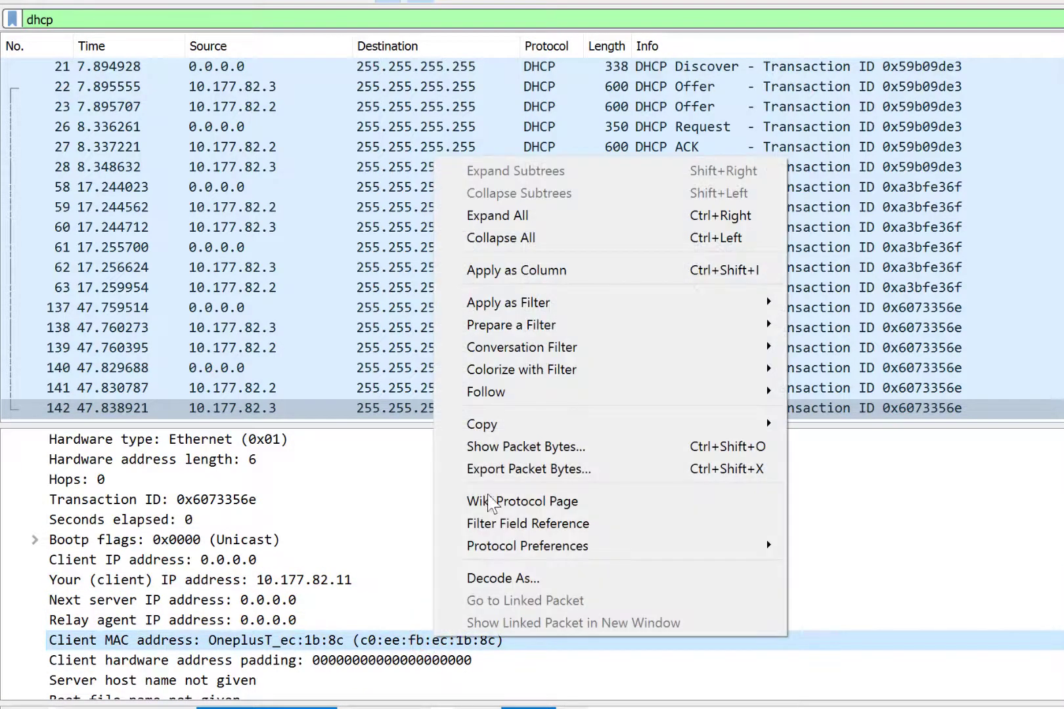
mouse_move(715, 303)
click(841, 302)
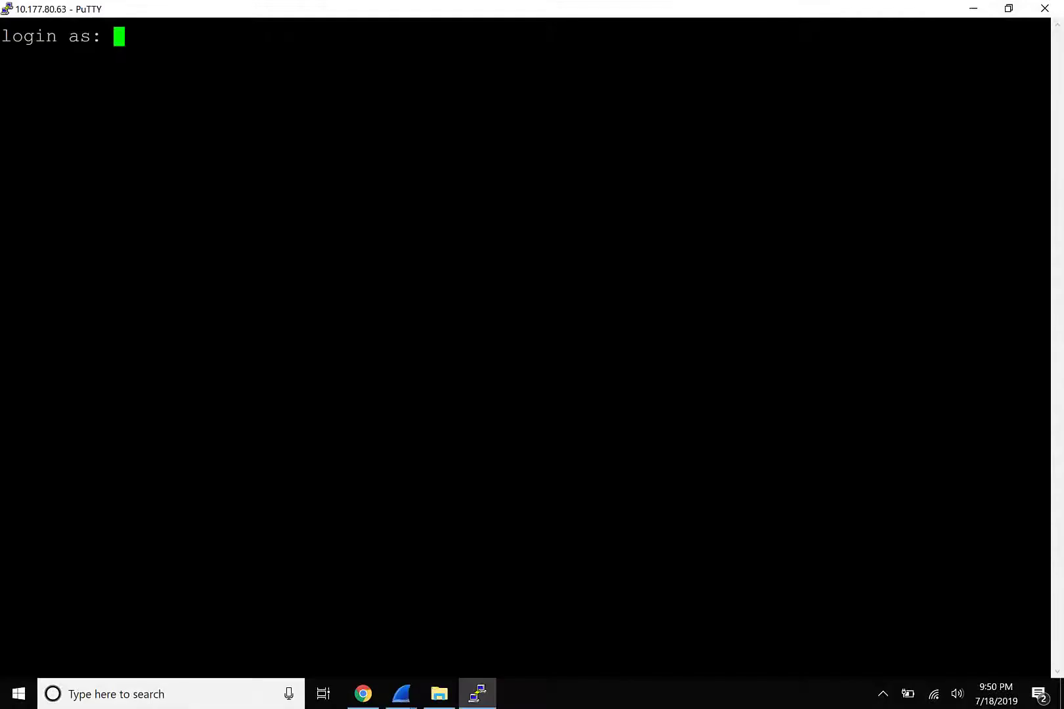
Log in to the AP's rkscli with the login name and password, then run get director.
key(Return)
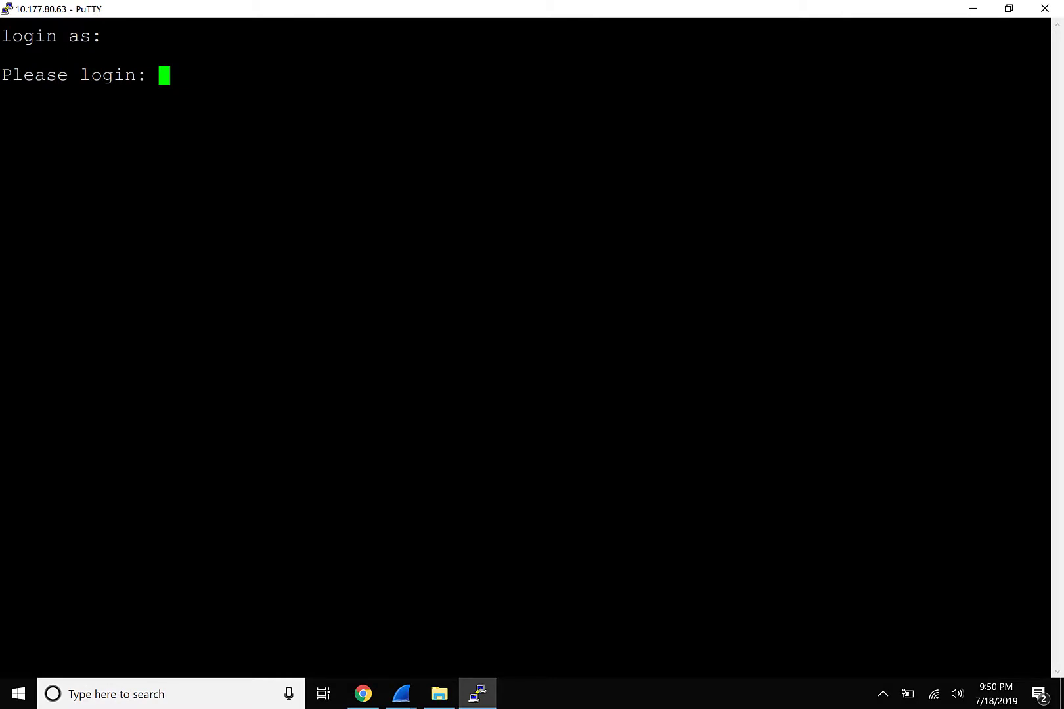
text(admin)
key(Return)
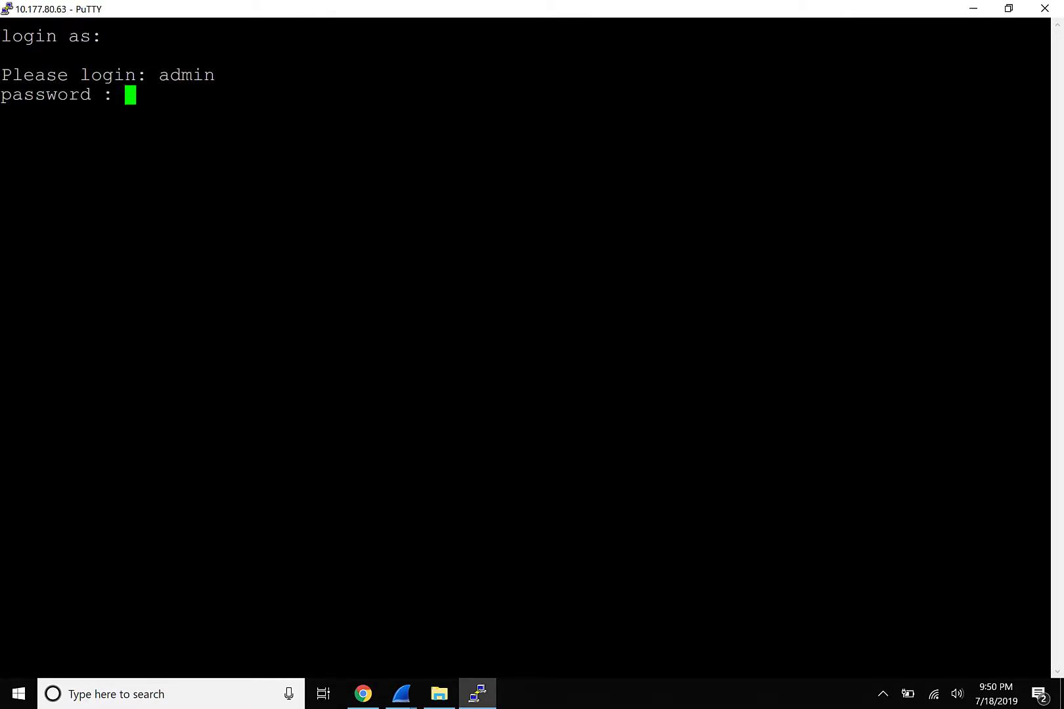
key(Return)
text(g)
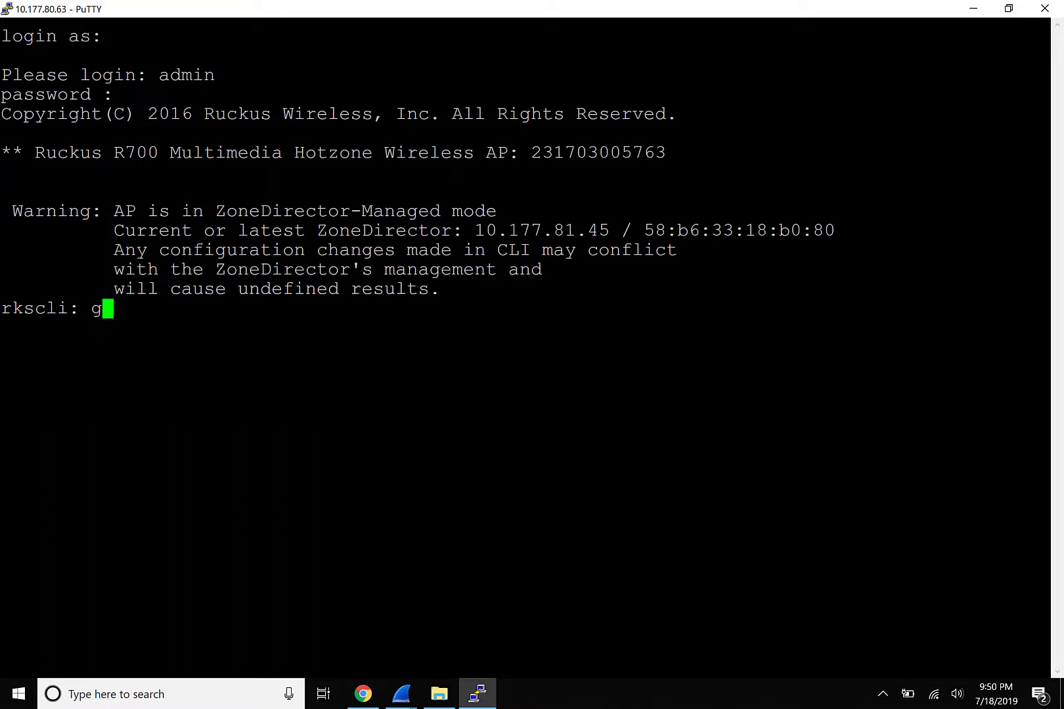
text(et director)
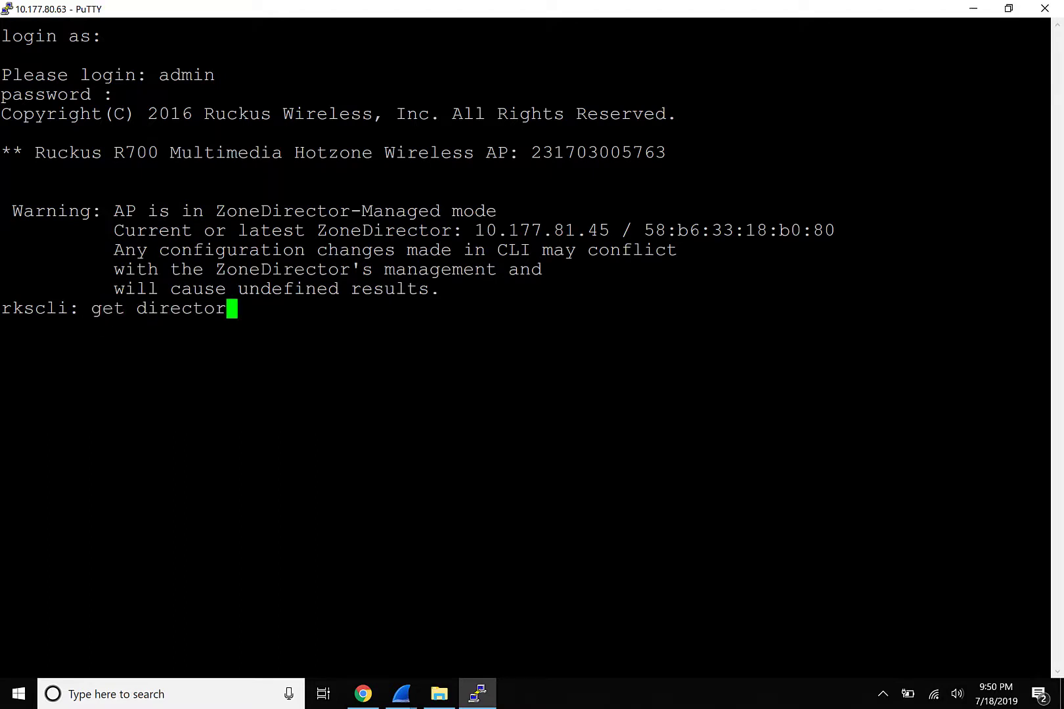
key(Return)
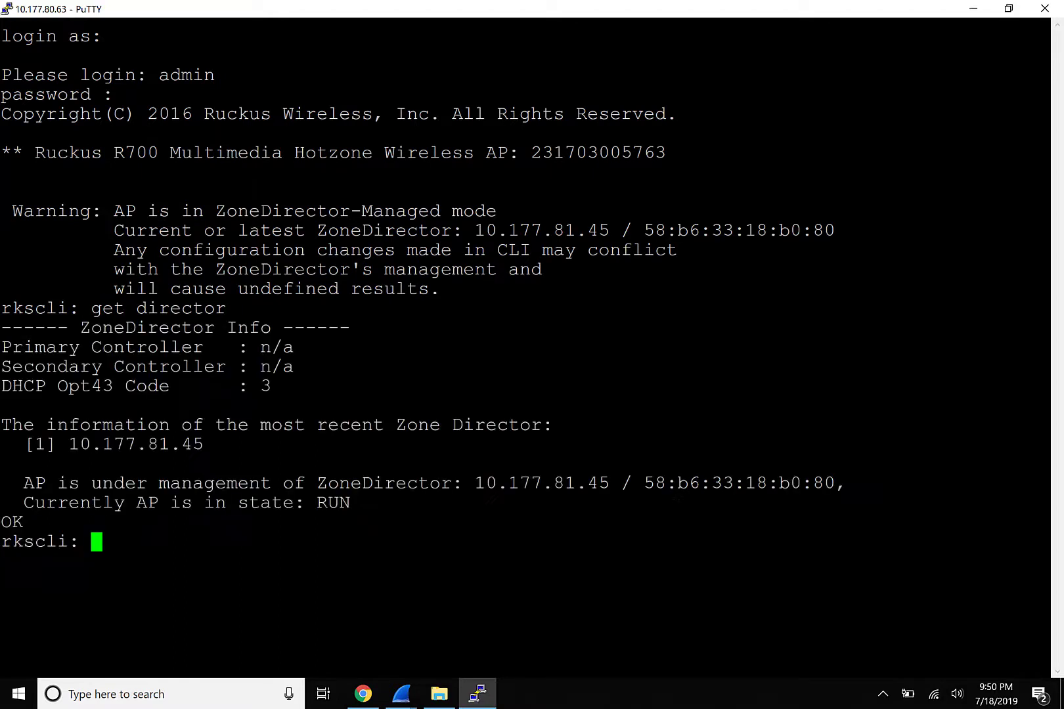
Run get wlanlist, then set capture wlan1 stream, then set capture wlan1 idle.
text(get wlanlist)
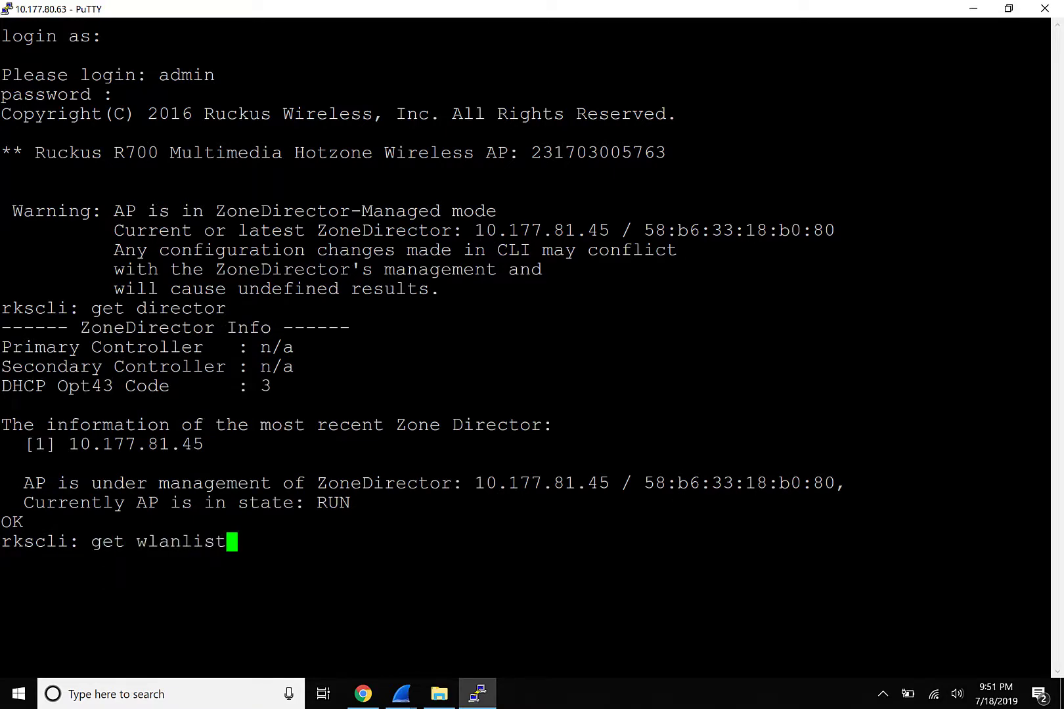
key(Return)
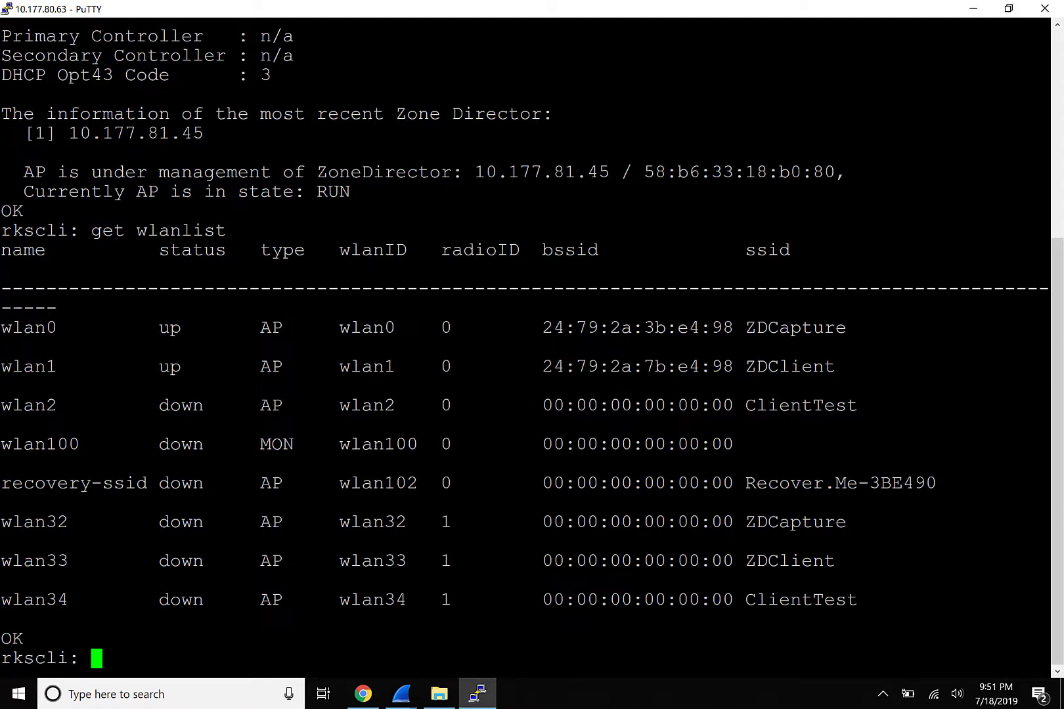
text(set )
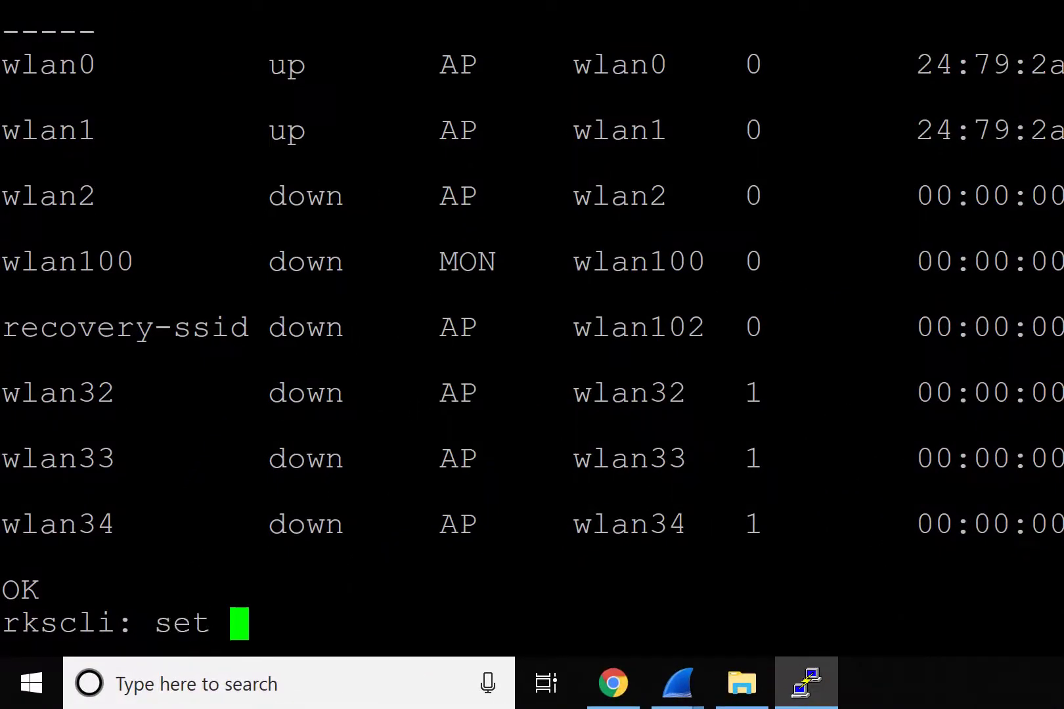
text(capture )
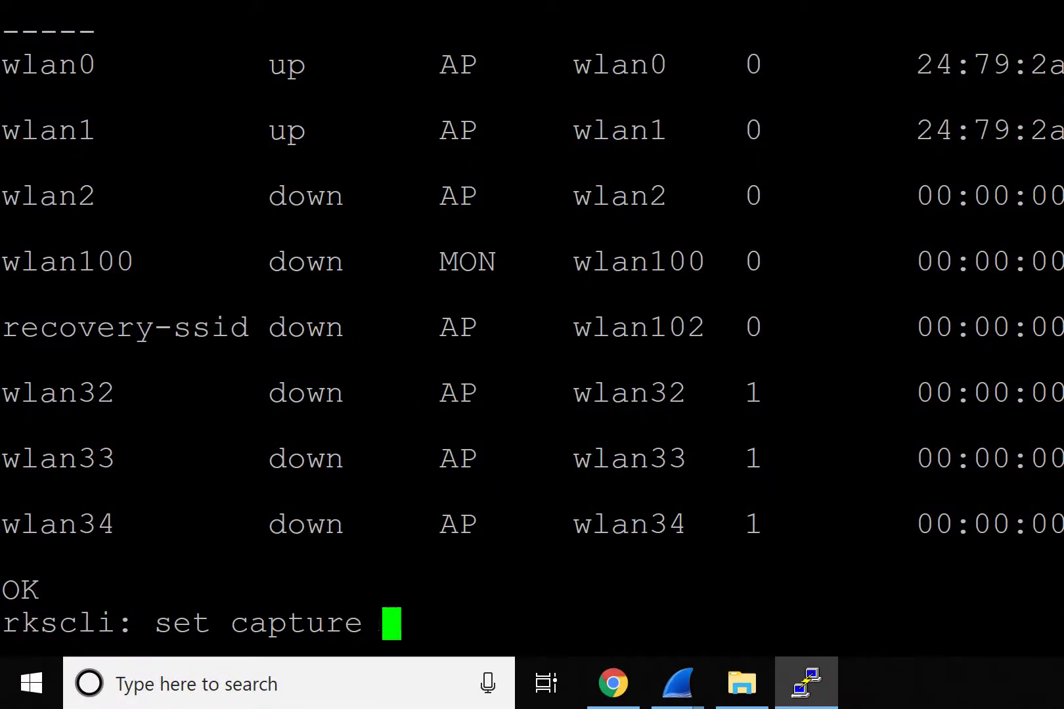
text(wlan1)
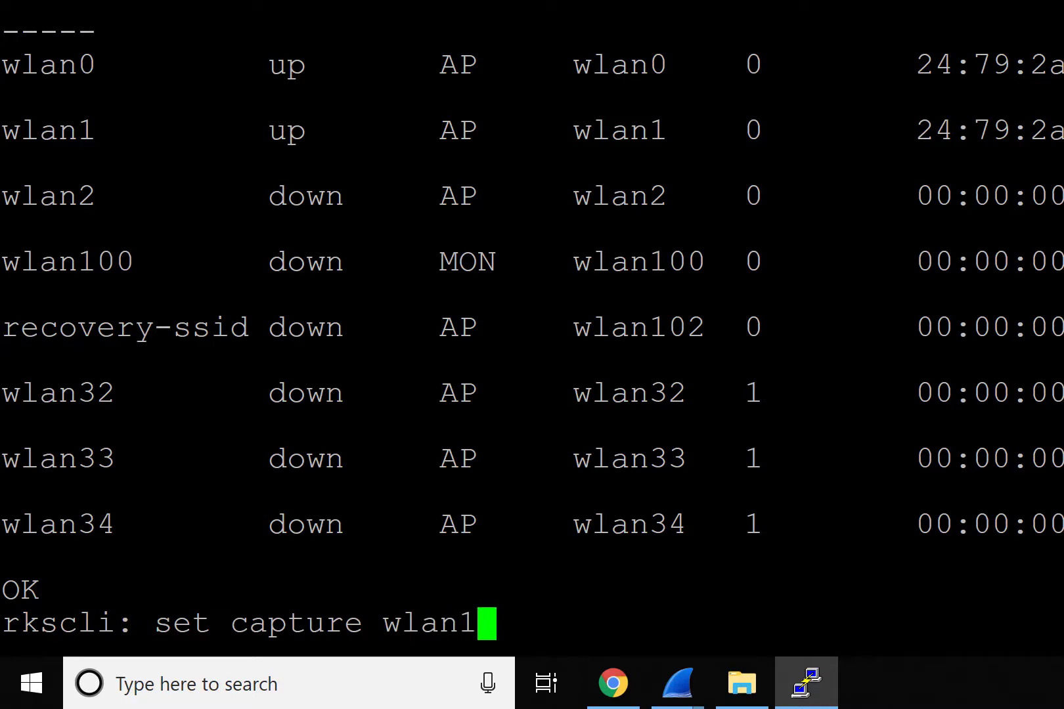
text( stream)
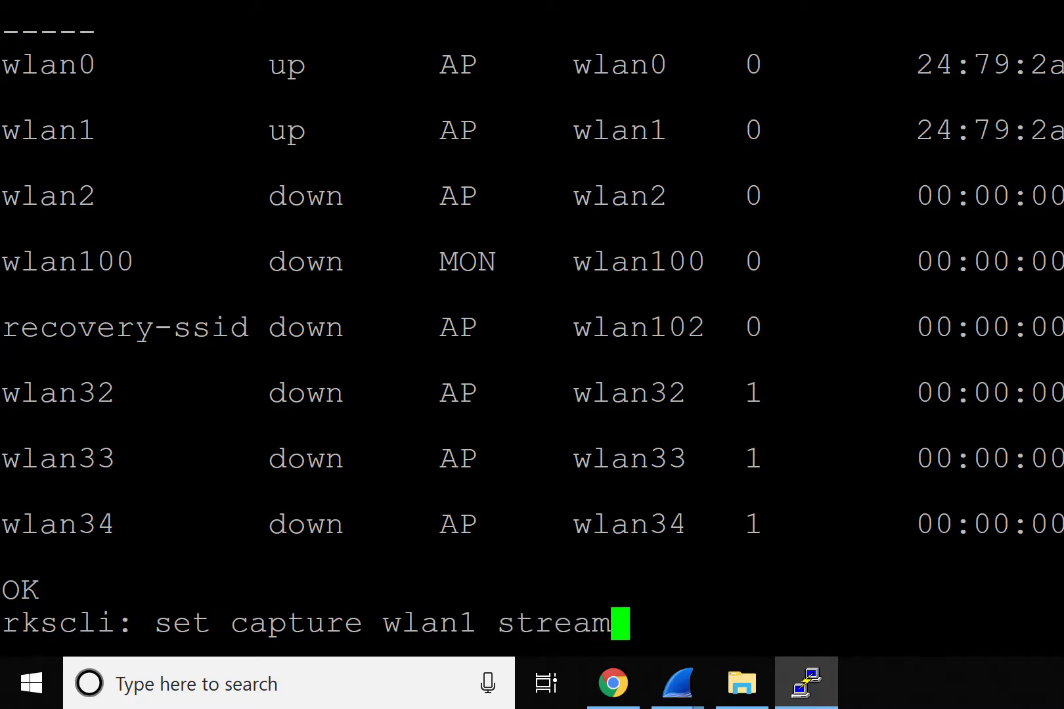
key(Return)
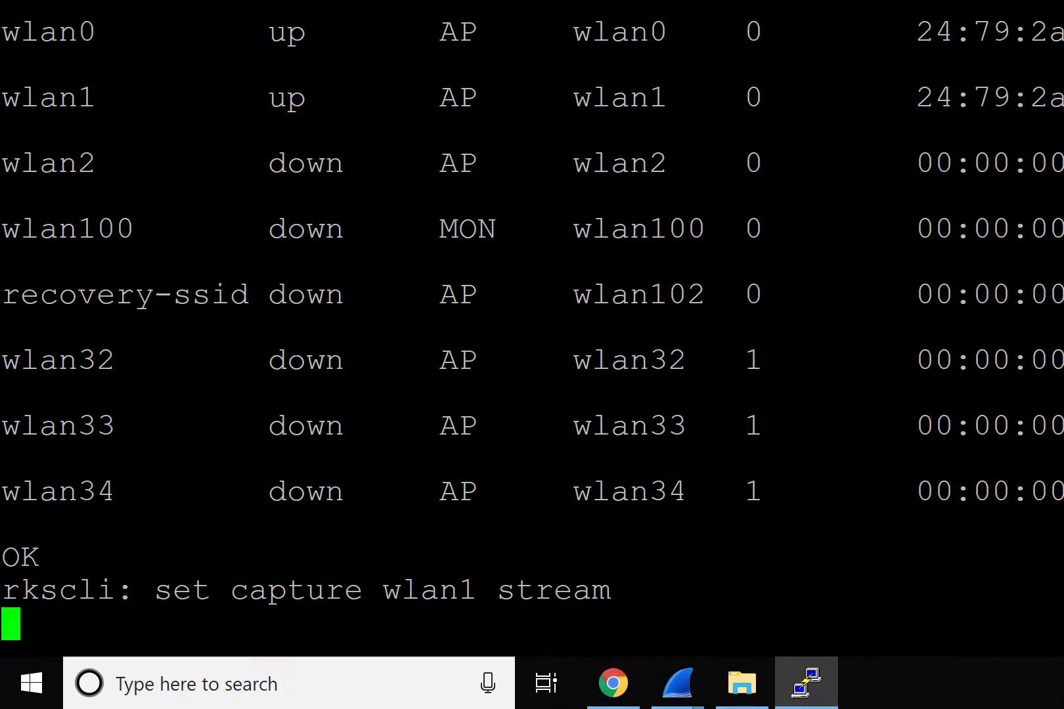
text(set ca)
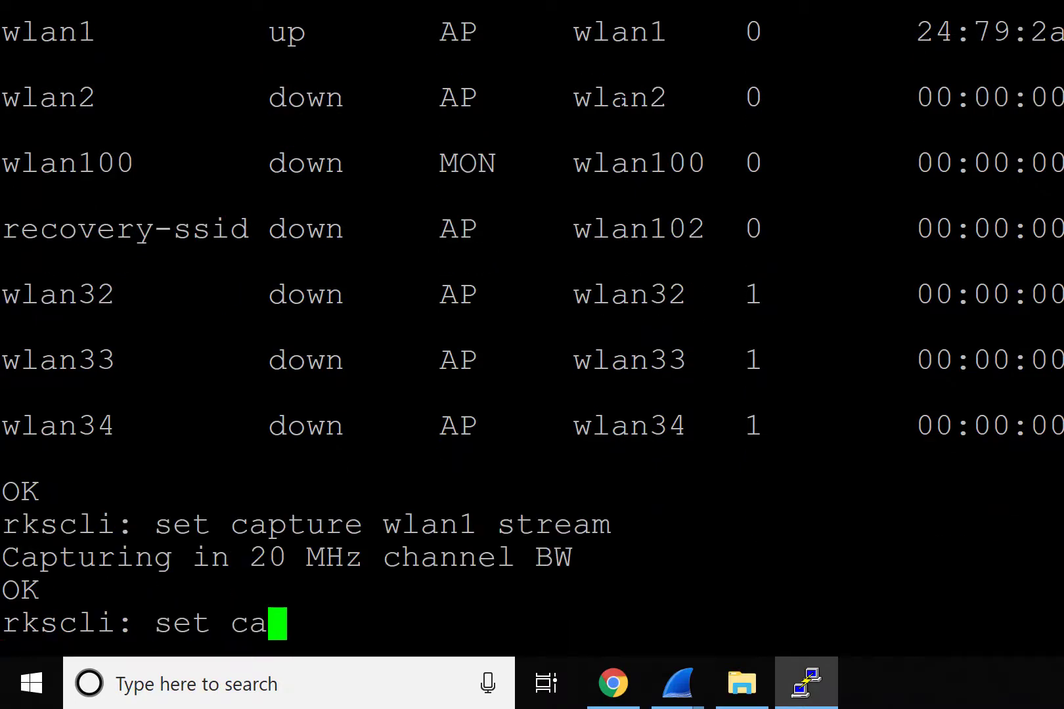
text(pture wlan)
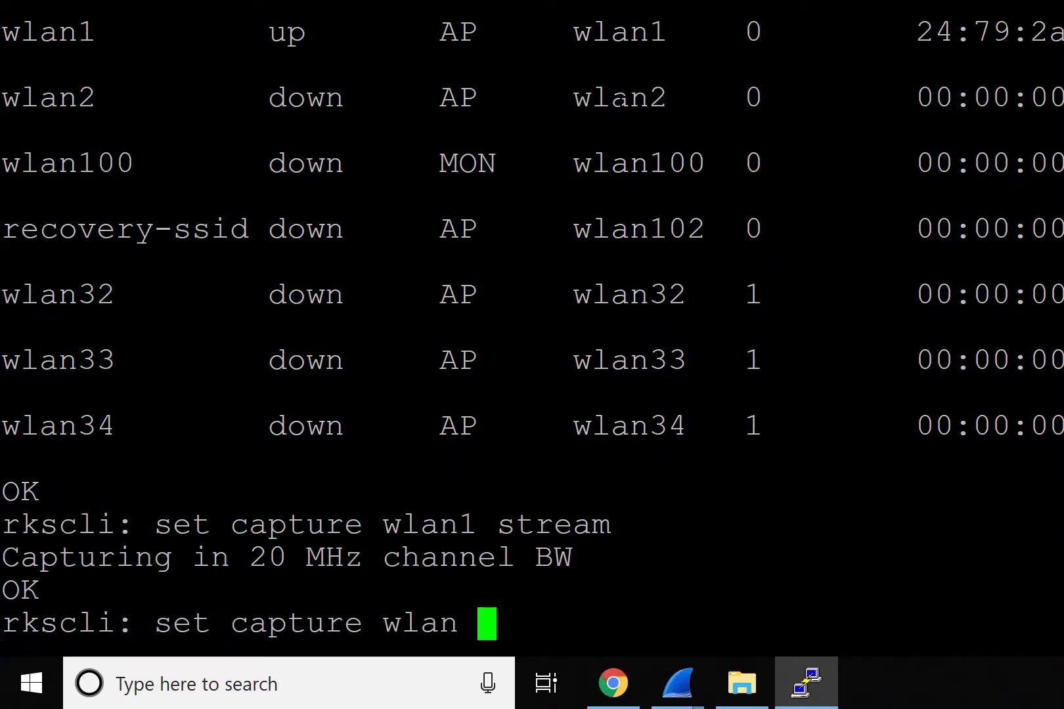
text(1 idle)
key(Return)
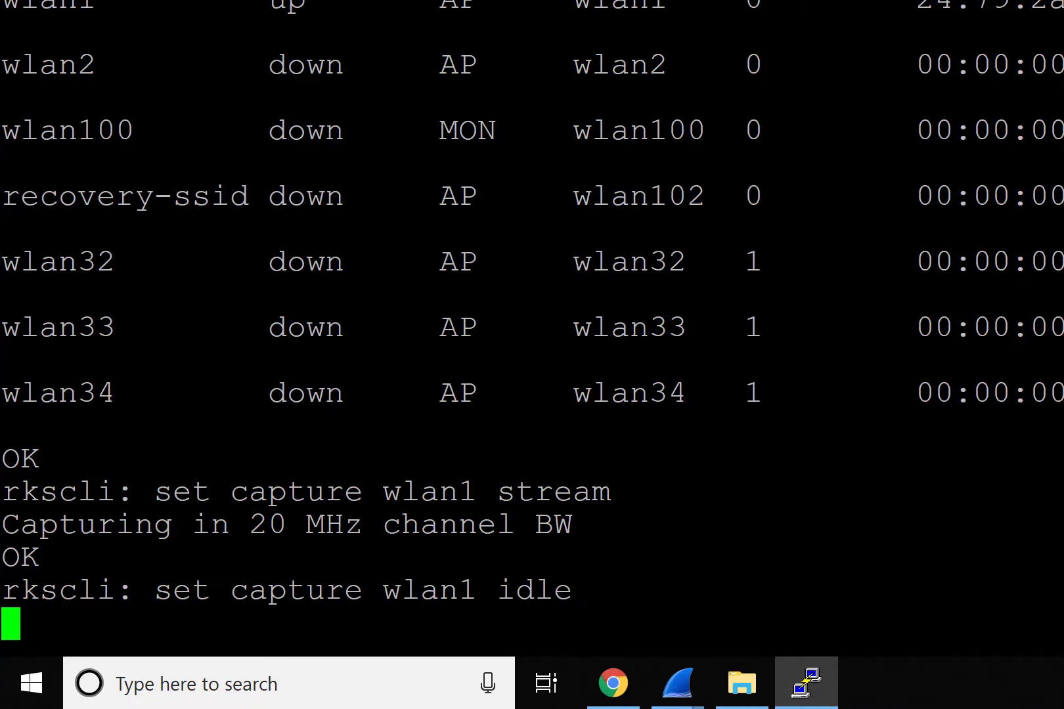